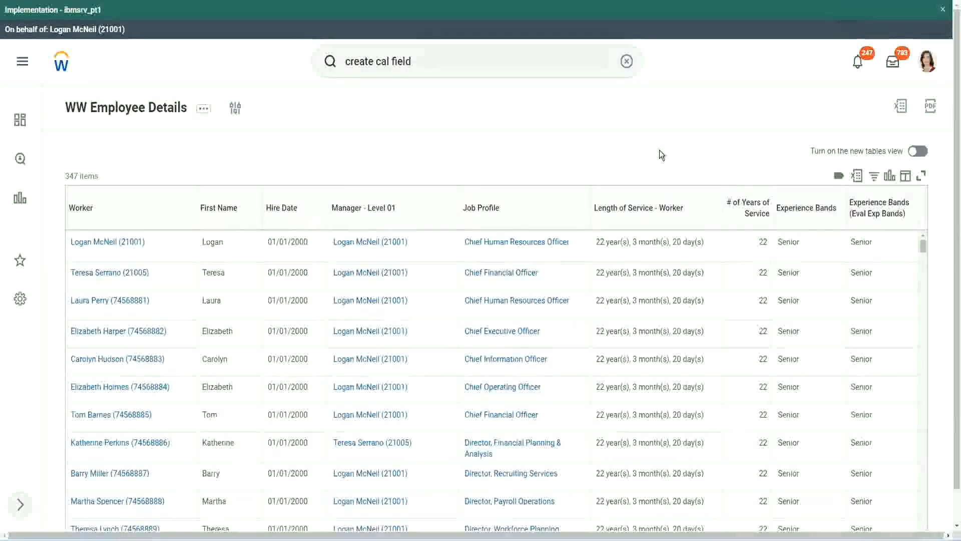
Step: Copy the name of the Evaluate Expression calculated field that derives experience bands from years of service
{"action": "left_click", "coordinate": [833, 237]}
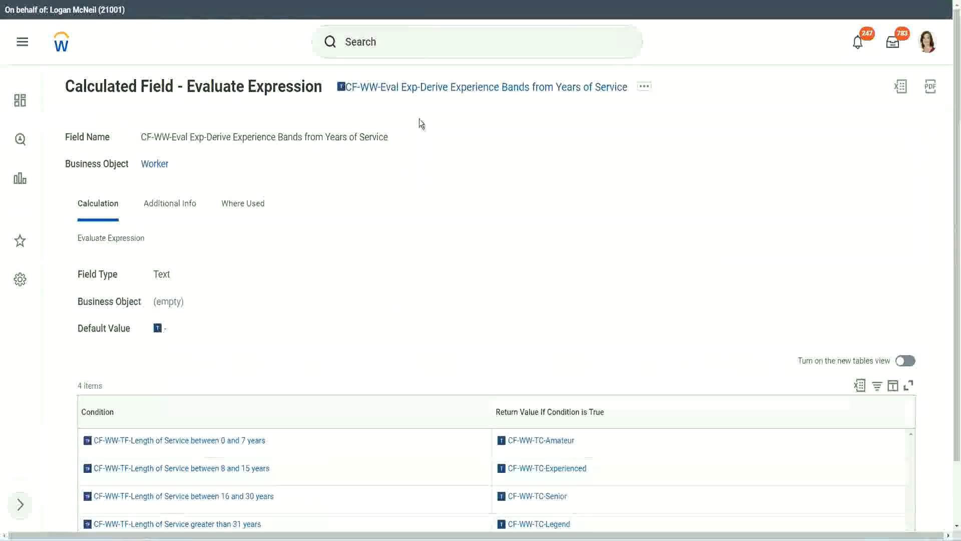
{"action": "right_click", "coordinate": [415, 92]}
{"action": "left_click", "coordinate": [453, 152]}
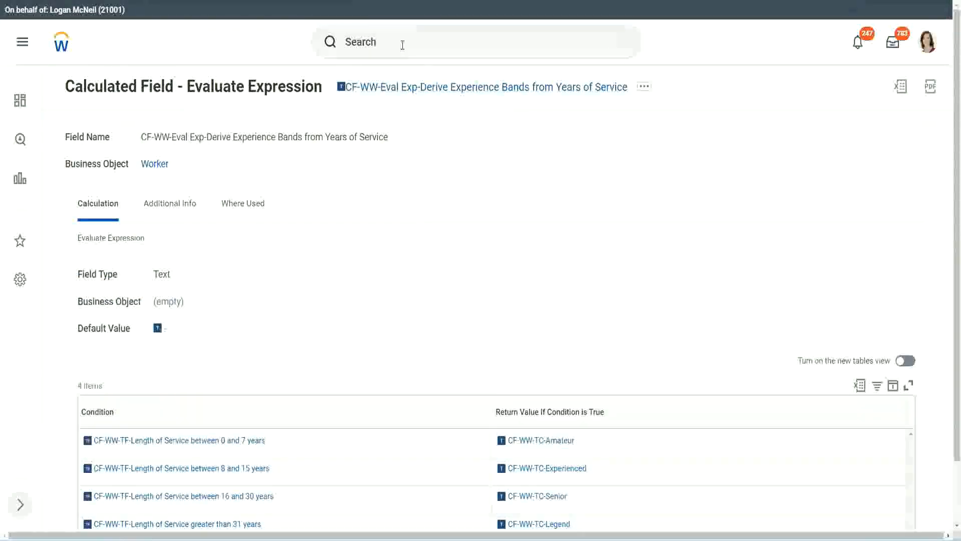
Step: Search for "create calc field" and open the Create Calculated Field task
{"action": "left_click", "coordinate": [403, 45]}
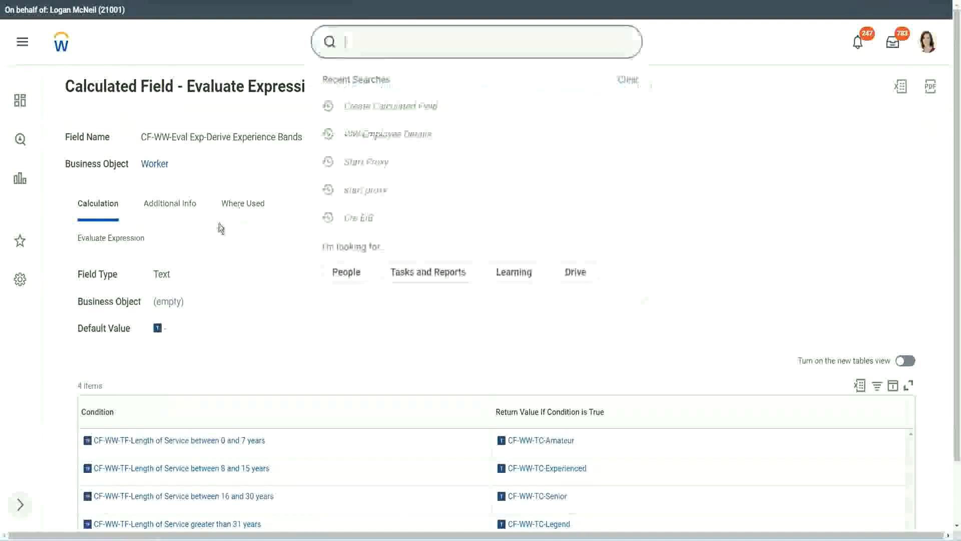
{"action": "left_click", "coordinate": [680, 112]}
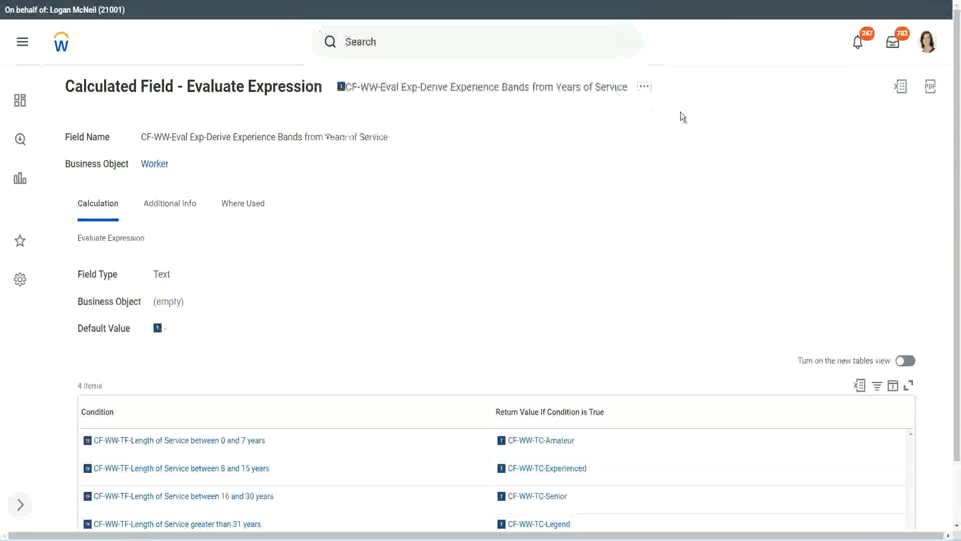
{"action": "left_click", "coordinate": [380, 38]}
{"action": "type", "text": "cre"}
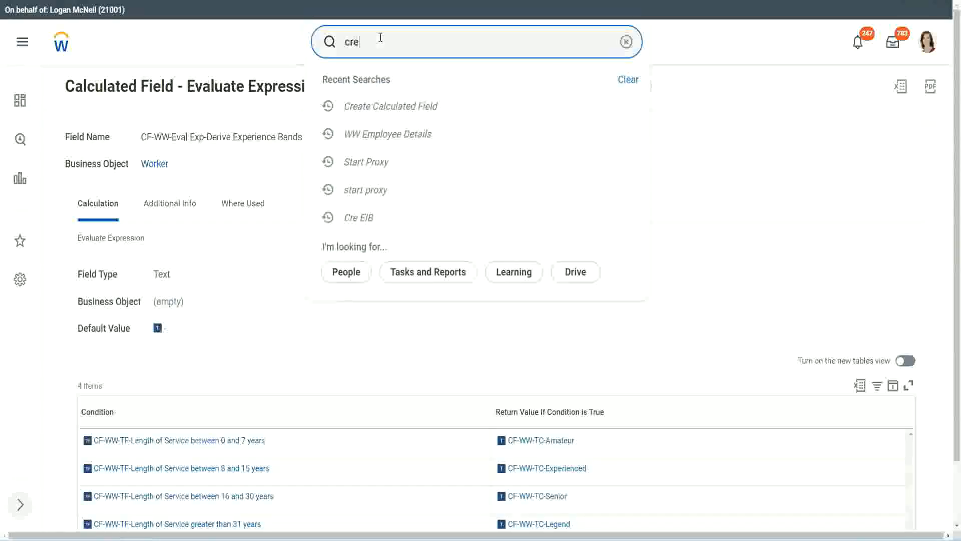
{"action": "type", "text": "ate calc field"}
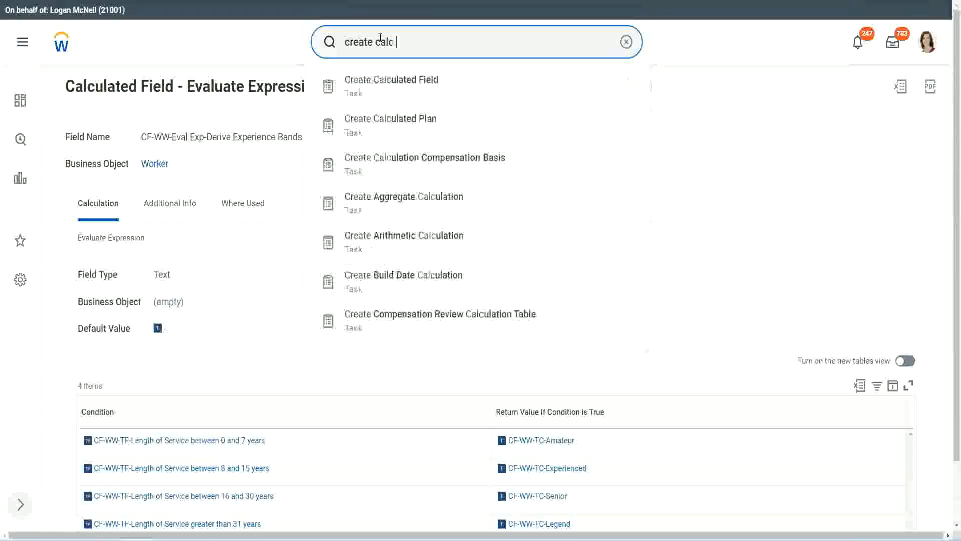
{"action": "left_click", "coordinate": [400, 93]}
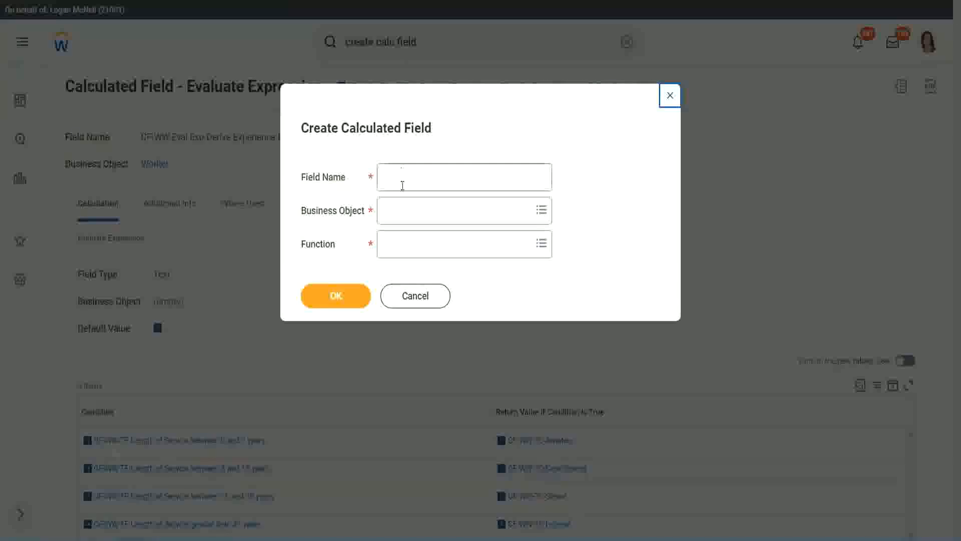
Step: Name the new calculated field "CF-WW-LRB-Identify Experience Bands from years of Service"
{"action": "left_click", "coordinate": [404, 179]}
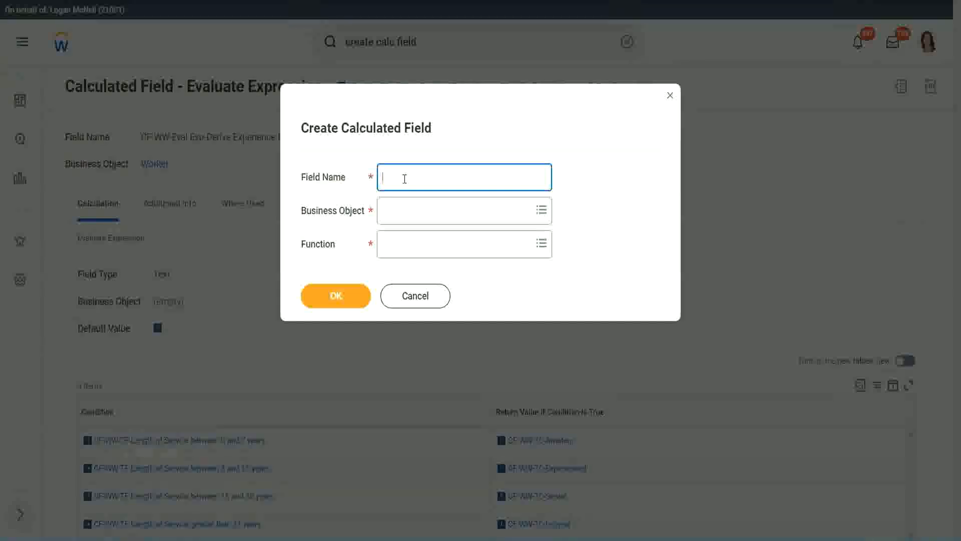
{"action": "type", "text": "CF-WW-LRB-Identi"}
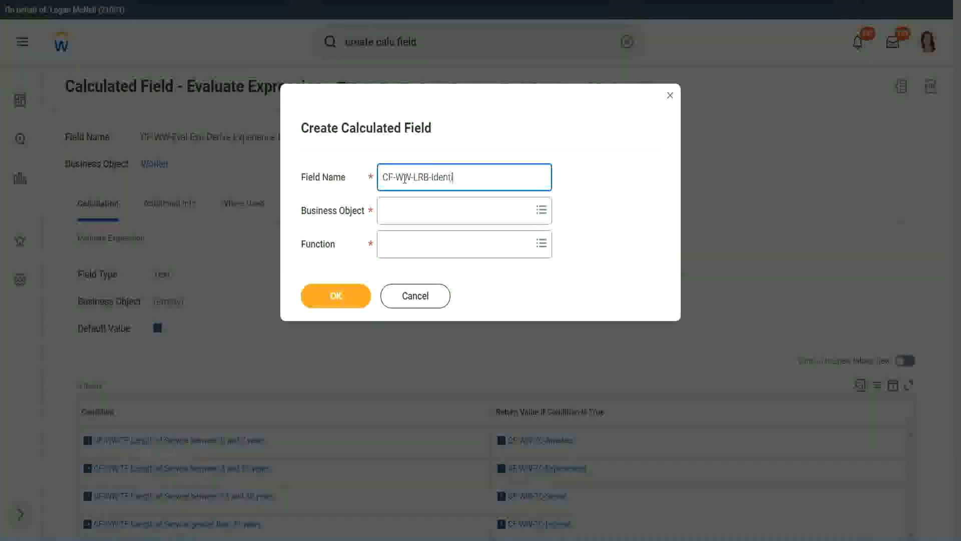
{"action": "type", "text": "fy Exeperience Bands from"}
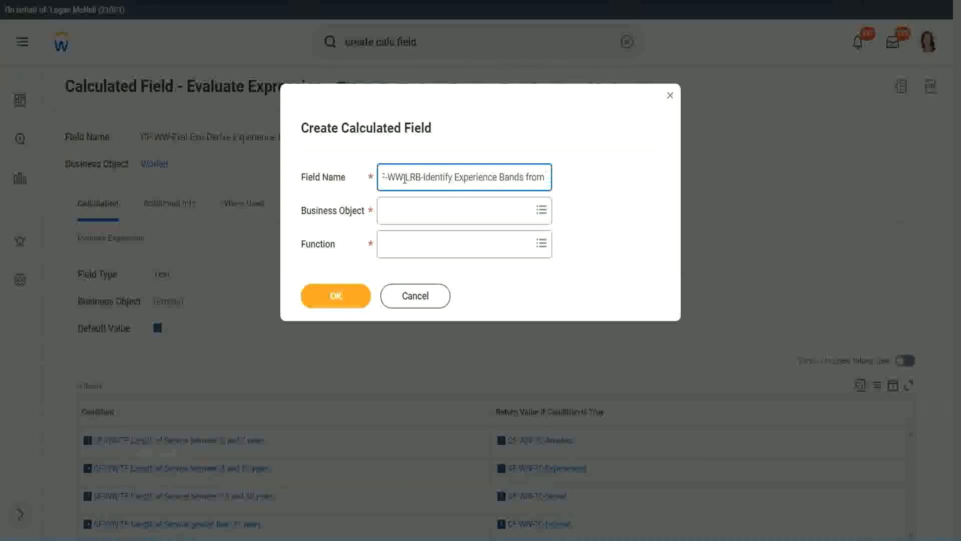
{"action": "type", "text": " years of Service"}
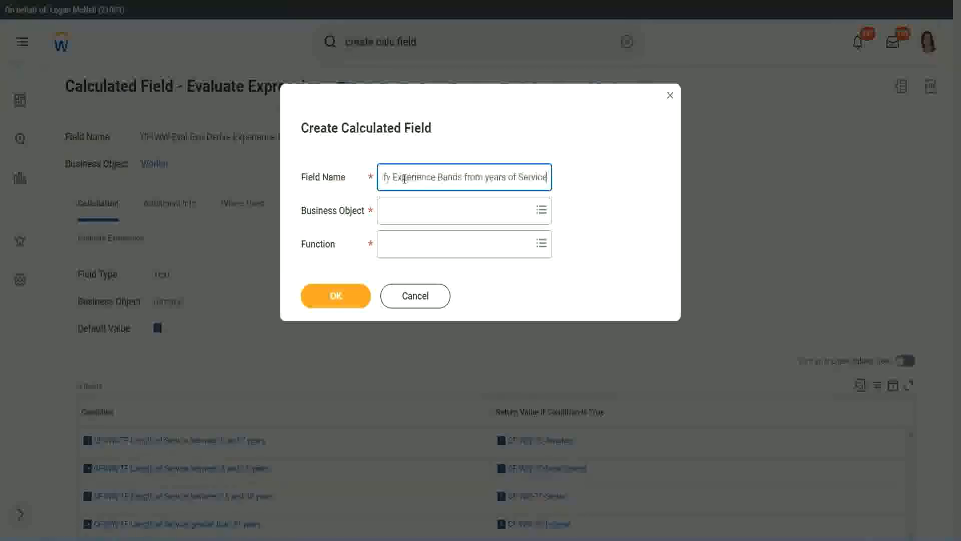
{"action": "key", "text": "Tab"}
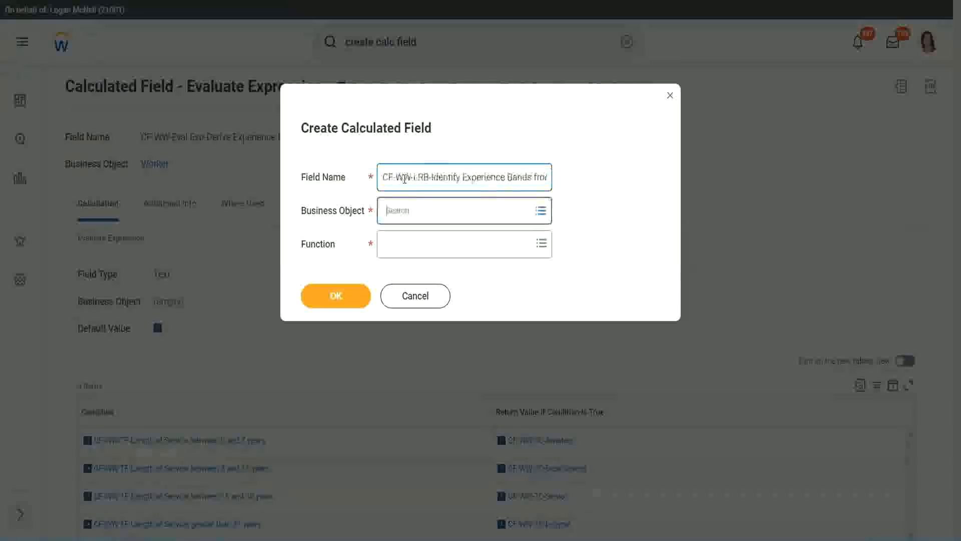
Step: Set the business object to Worker and the function to Lookup Range Band, and confirm the new calculated field
{"action": "type", "text": "wor"}
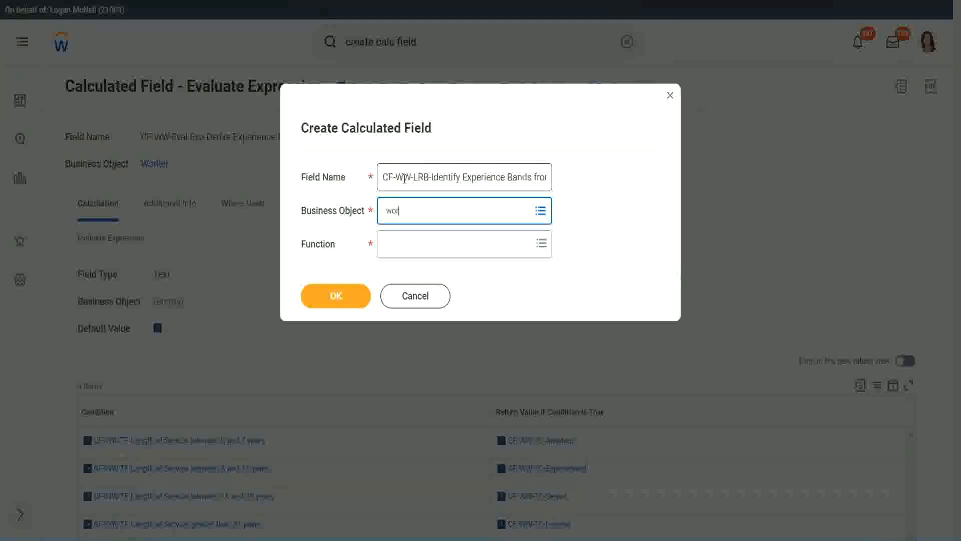
{"action": "type", "text": "ker"}
{"action": "key", "text": "Return"}
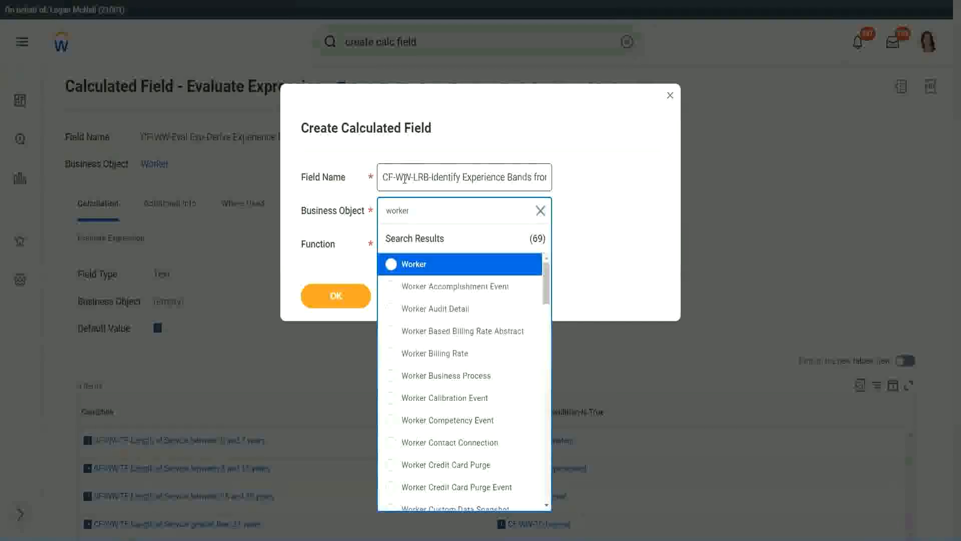
{"action": "key", "text": "Return"}
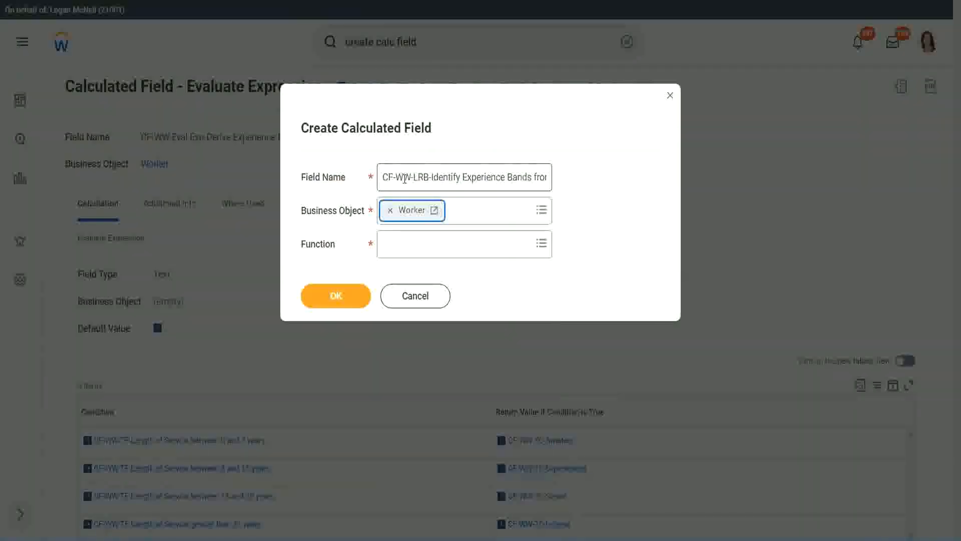
{"action": "key", "text": "Tab"}
{"action": "type", "text": "loo"}
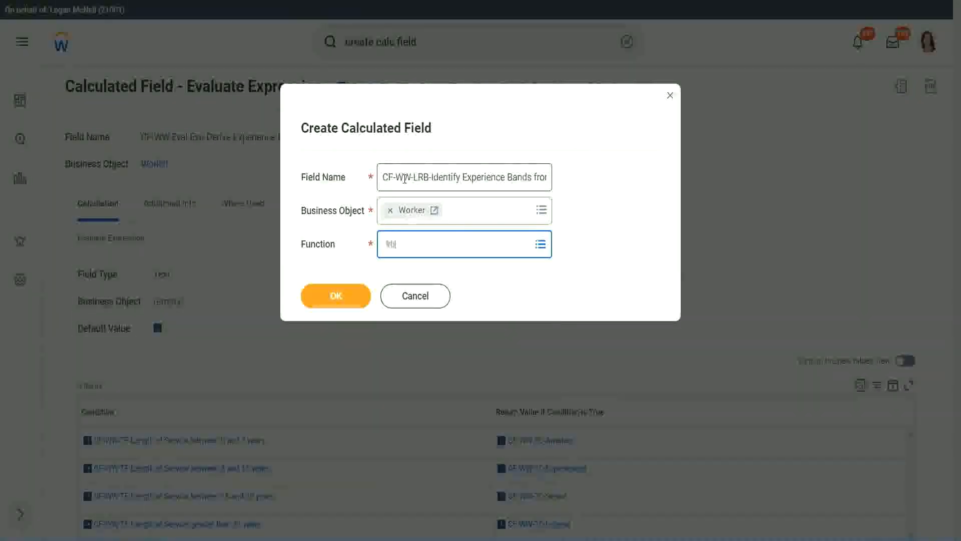
{"action": "key", "text": "Return"}
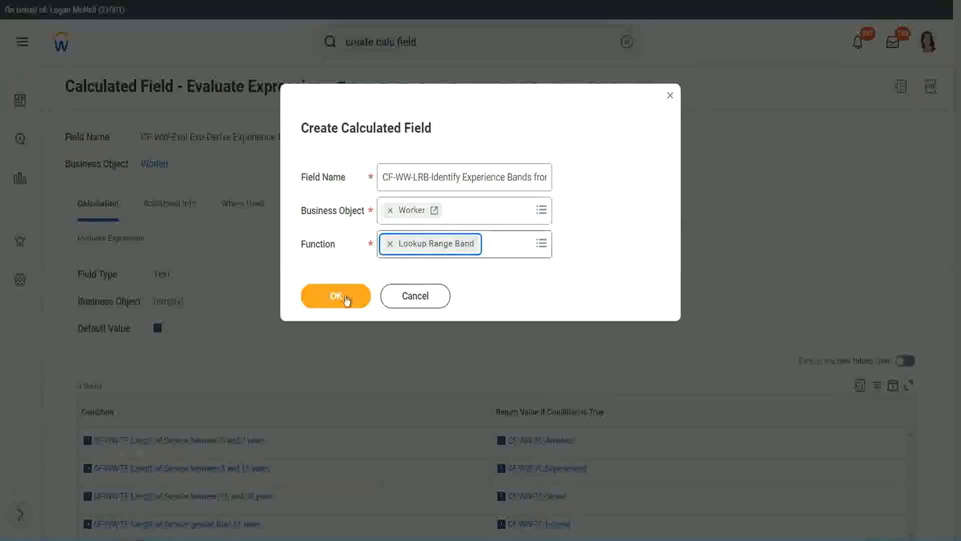
{"action": "left_click", "coordinate": [344, 297]}
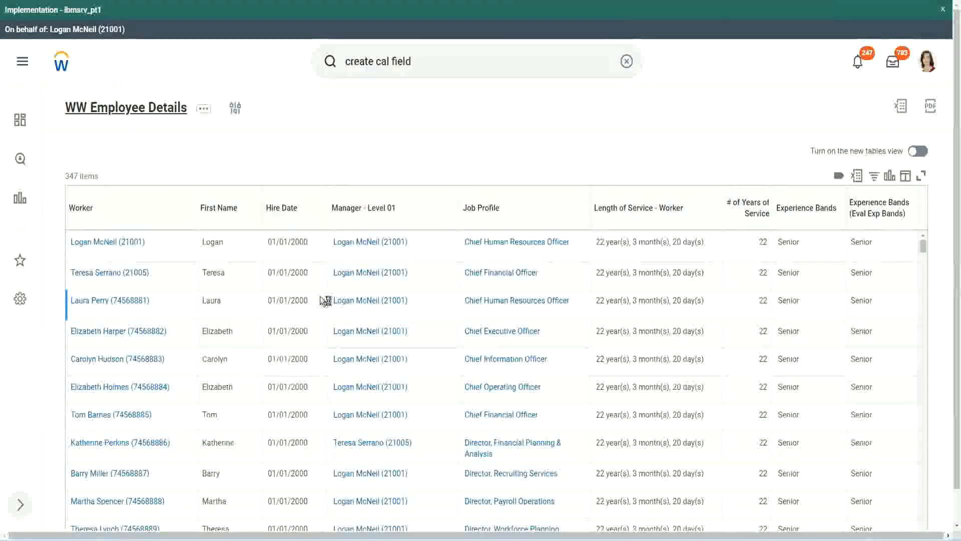
Step: Copy the field name "CF-WW-Convert Text To Number-Number of Years from Length of Service" from the WW Employee Details report definition and use it as the source field
{"action": "scroll", "coordinate": [320, 328], "scroll_direction": "down", "scroll_amount": 5}
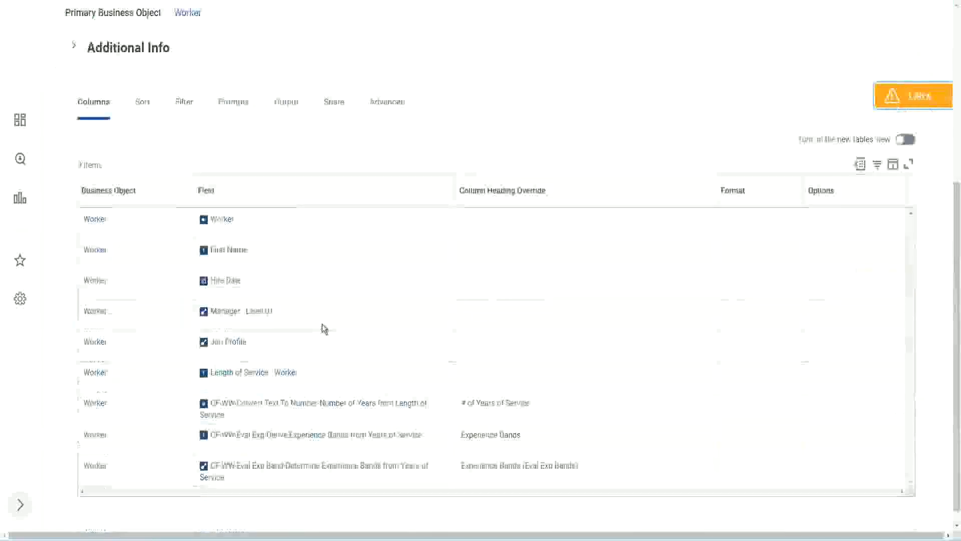
{"action": "right_click", "coordinate": [304, 392]}
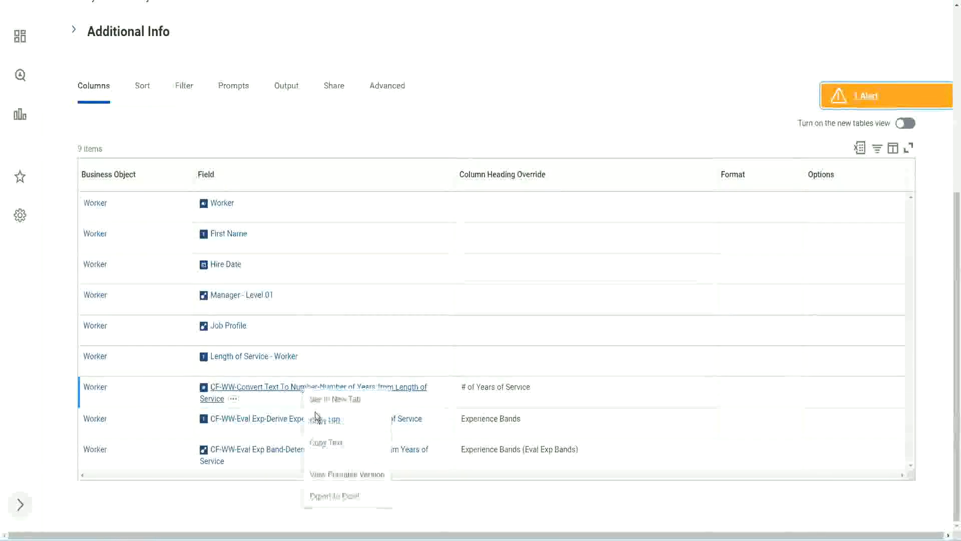
{"action": "left_click", "coordinate": [331, 445]}
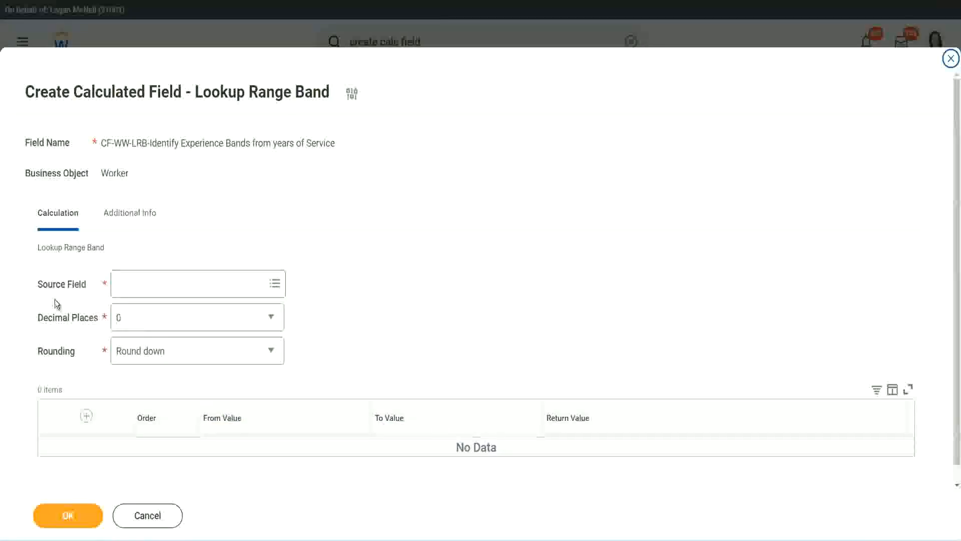
{"action": "left_click", "coordinate": [150, 285]}
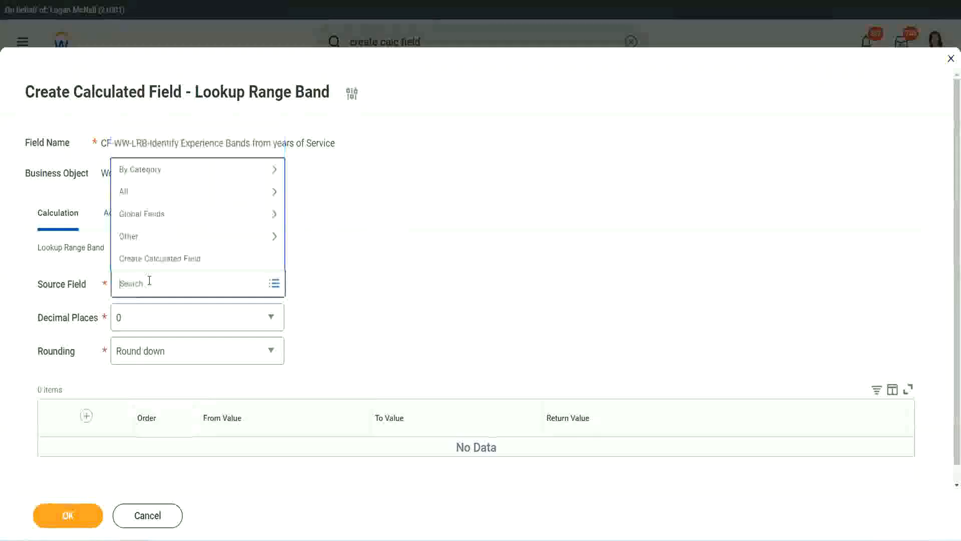
{"action": "key", "text": "ctrl+v"}
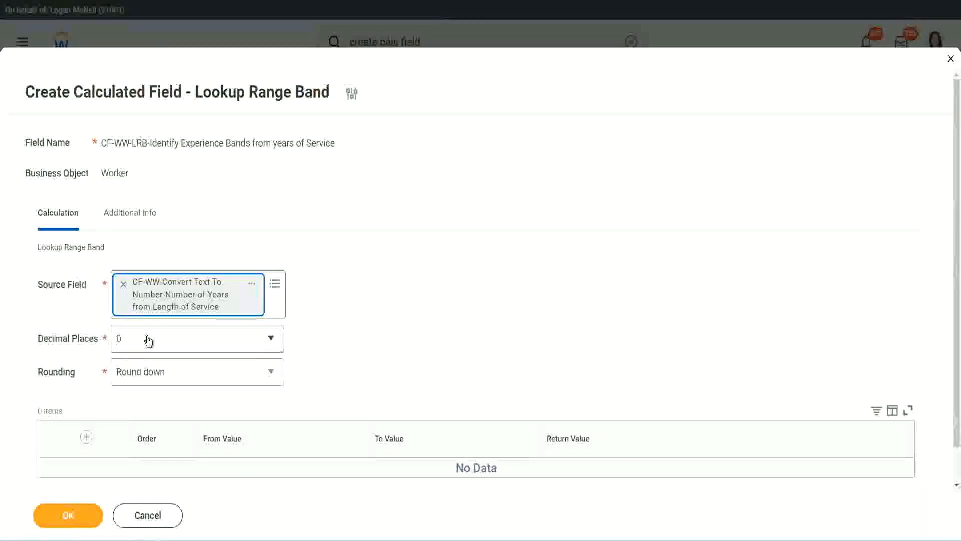
Step: Review the decimal places options, keep them at 0, and set the rounding to Round
{"action": "left_click", "coordinate": [188, 344]}
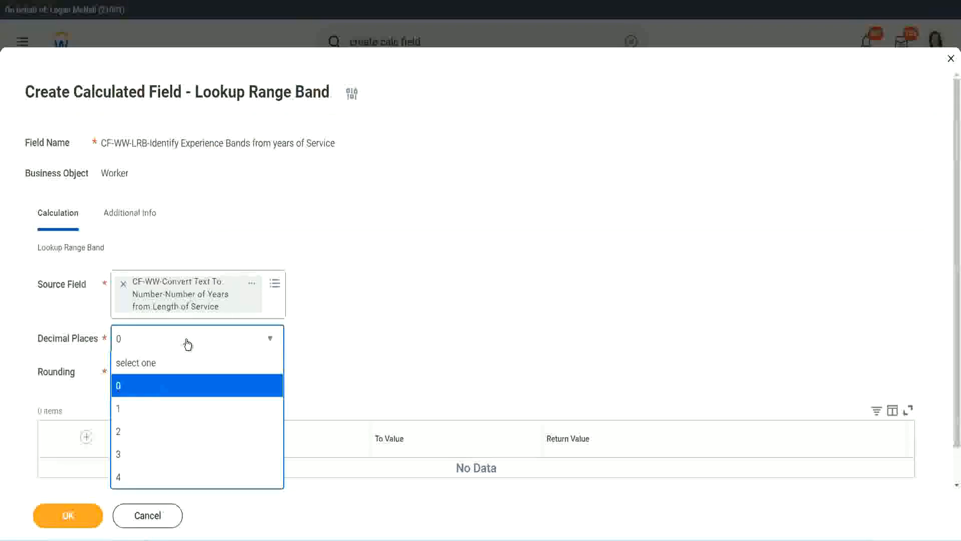
{"action": "left_click", "coordinate": [374, 329]}
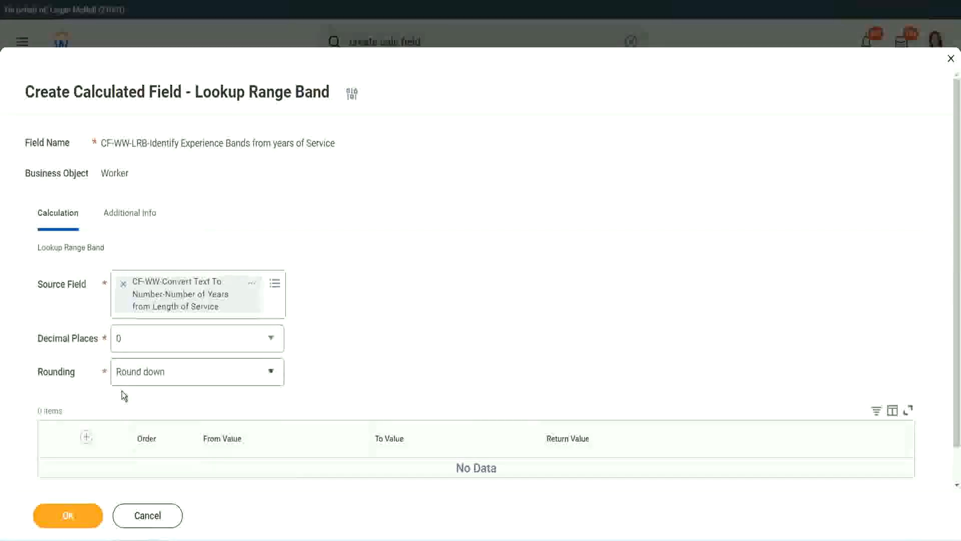
{"action": "left_click", "coordinate": [154, 373]}
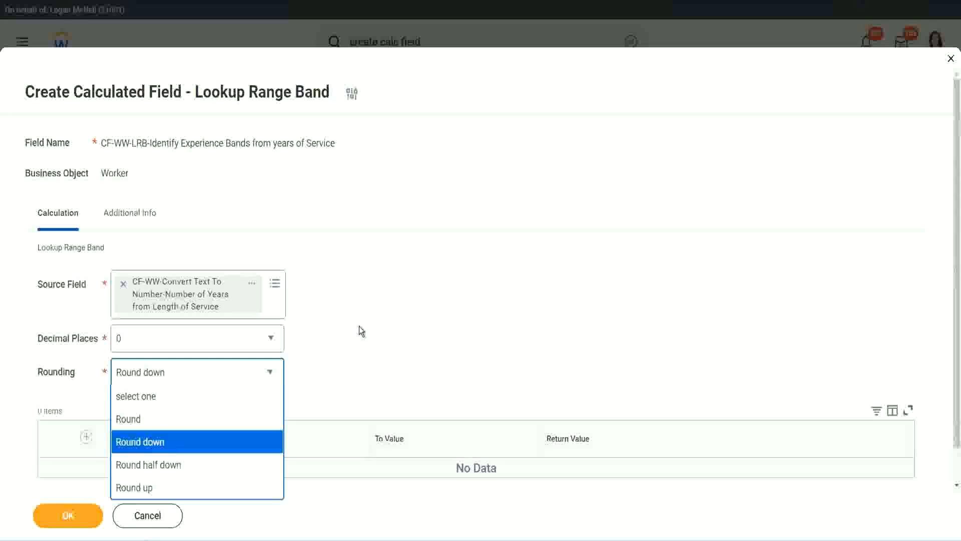
{"action": "left_click", "coordinate": [338, 368]}
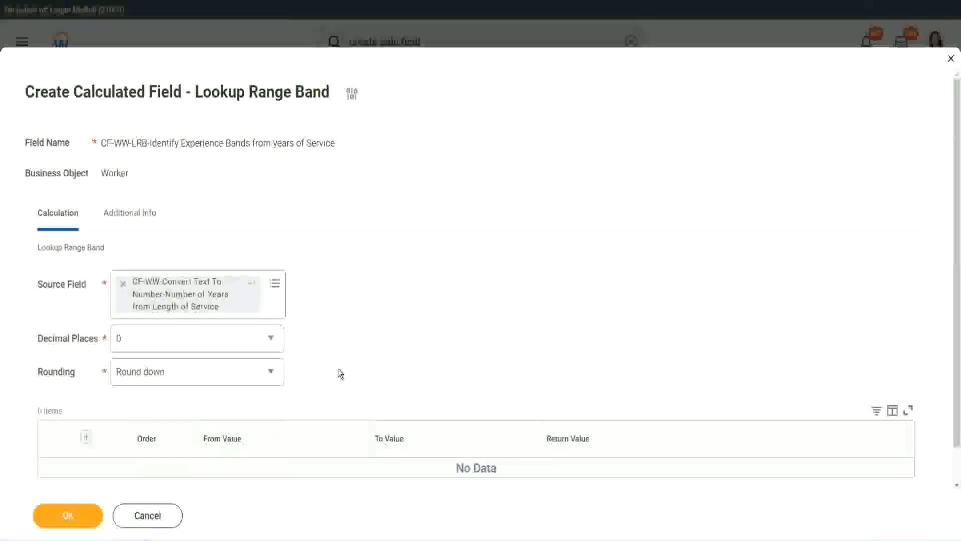
{"action": "left_click", "coordinate": [164, 375]}
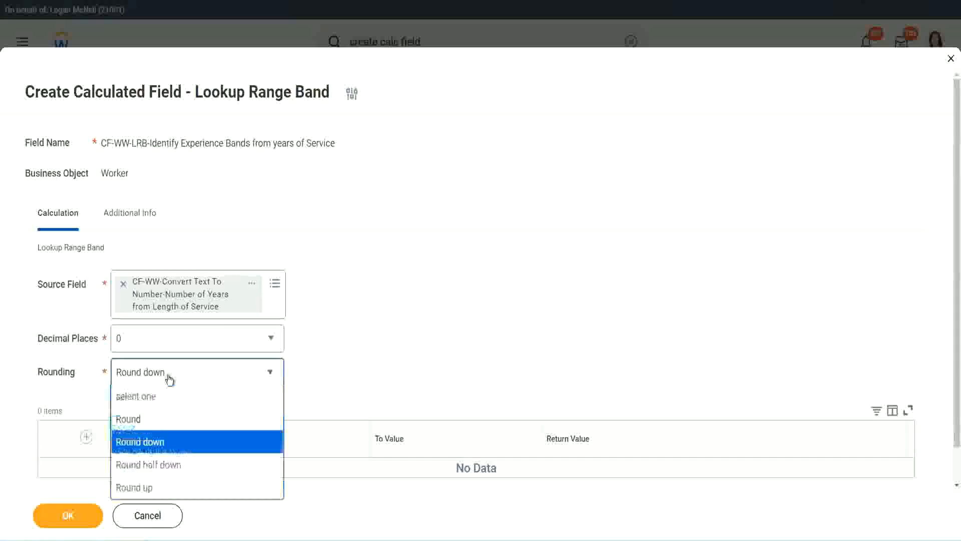
{"action": "left_click", "coordinate": [161, 423]}
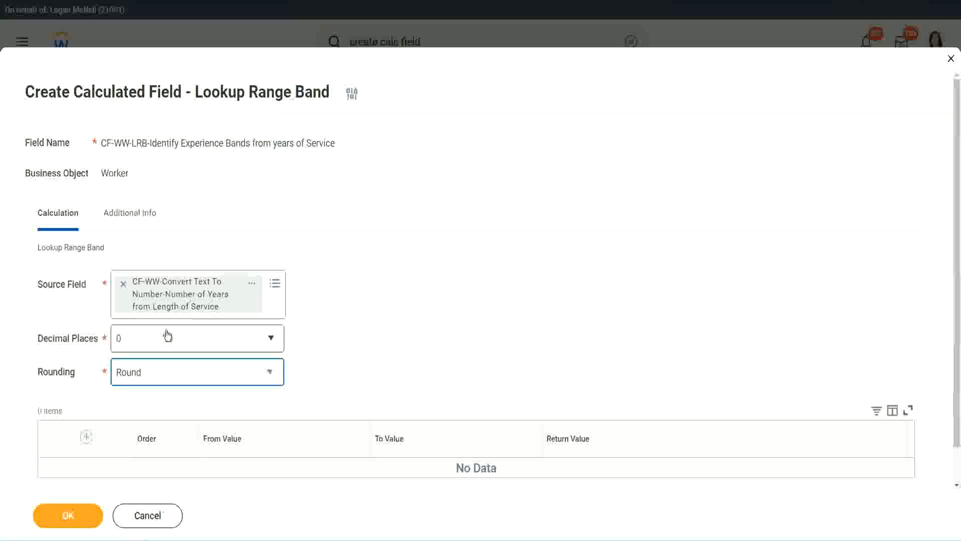
Step: Add a first range row to the lookup table with From Value 0 and To Value 7
{"action": "left_click", "coordinate": [88, 437]}
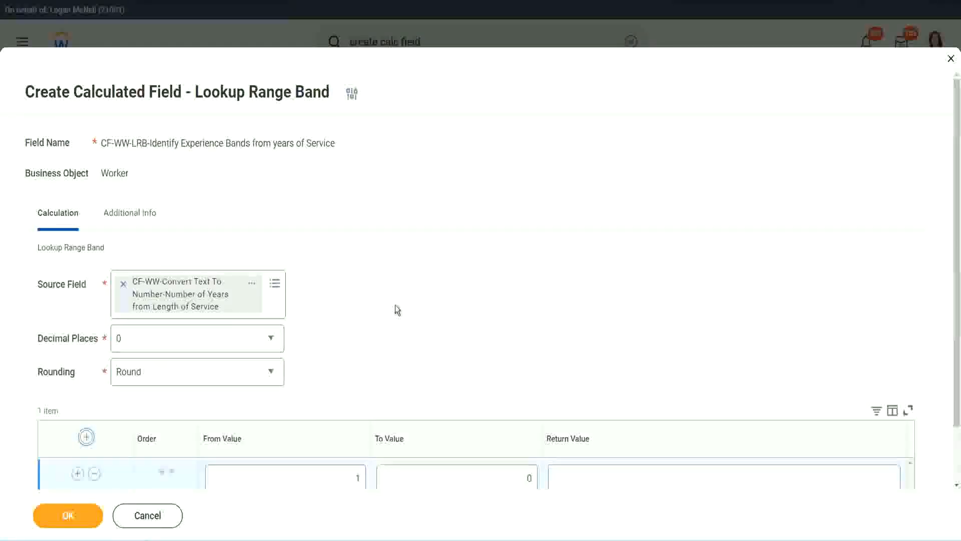
{"action": "scroll", "coordinate": [395, 305], "scroll_direction": "down", "scroll_amount": 2}
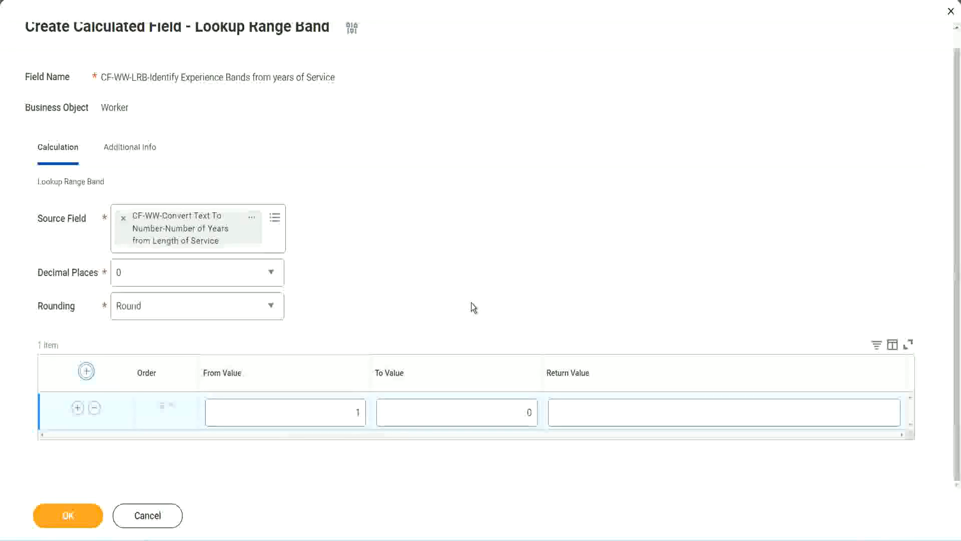
{"action": "left_click", "coordinate": [351, 416]}
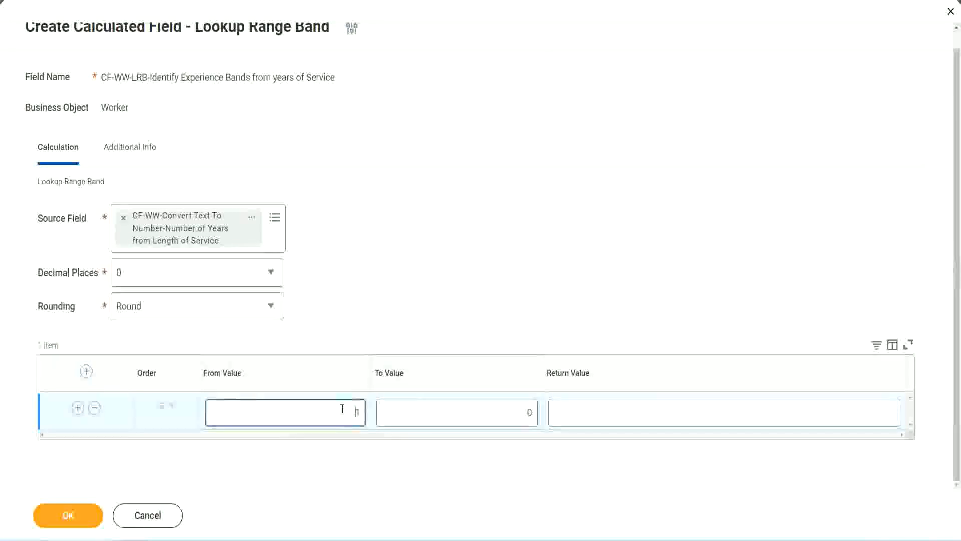
{"action": "type", "text": "0"}
{"action": "key", "text": "Tab"}
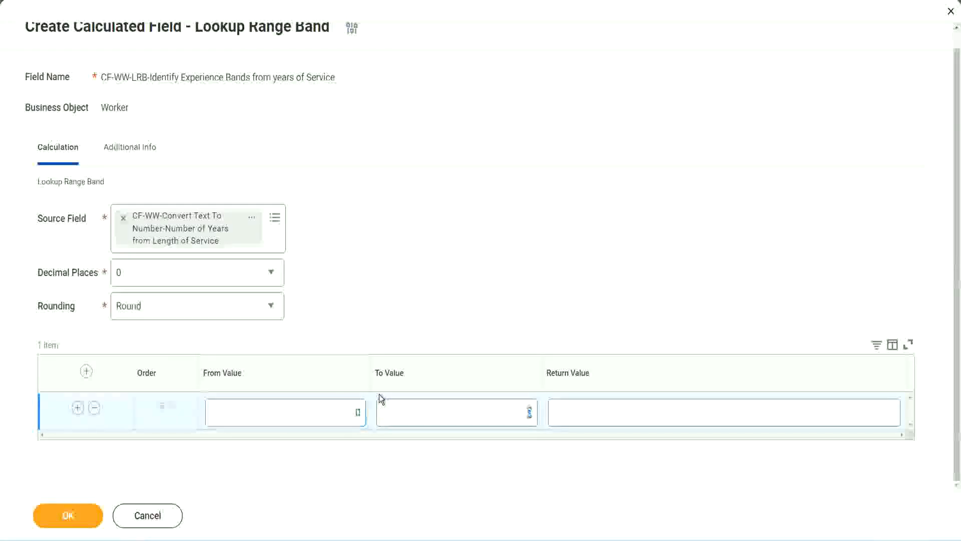
{"action": "type", "text": "7"}
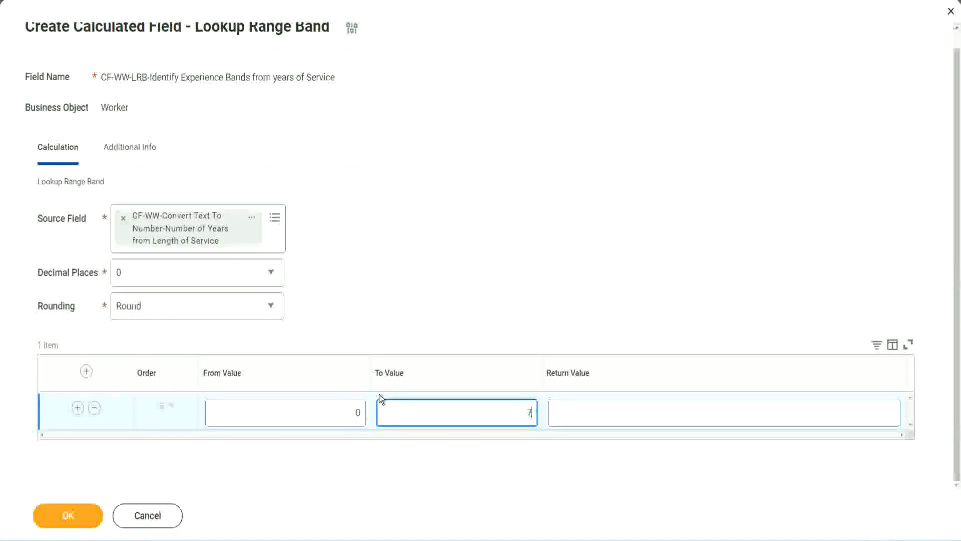
{"action": "key", "text": "Tab"}
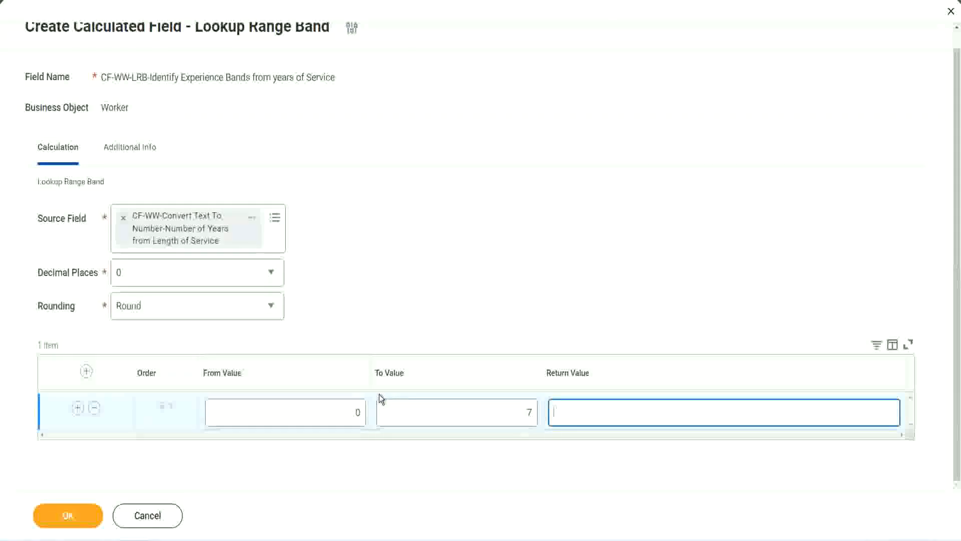
Step: Set the Return Value of the 0 to 7 range row to "Amateur"
{"action": "type", "text": "Amateur"}
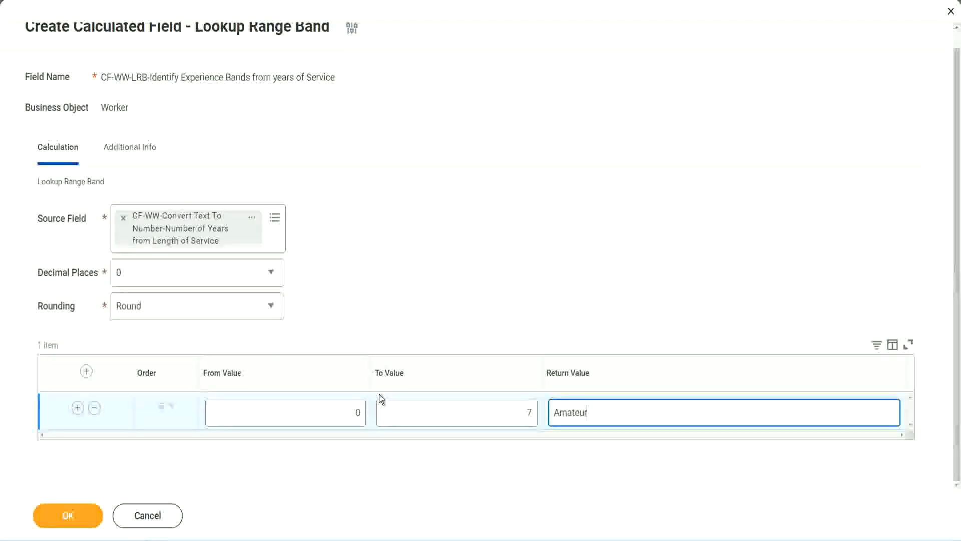
{"action": "left_click", "coordinate": [333, 414]}
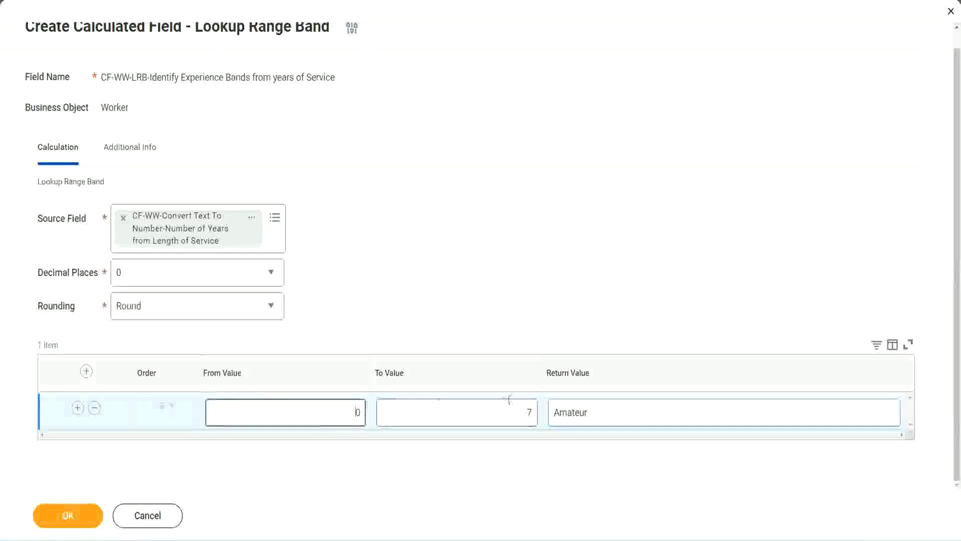
{"action": "left_click", "coordinate": [520, 405]}
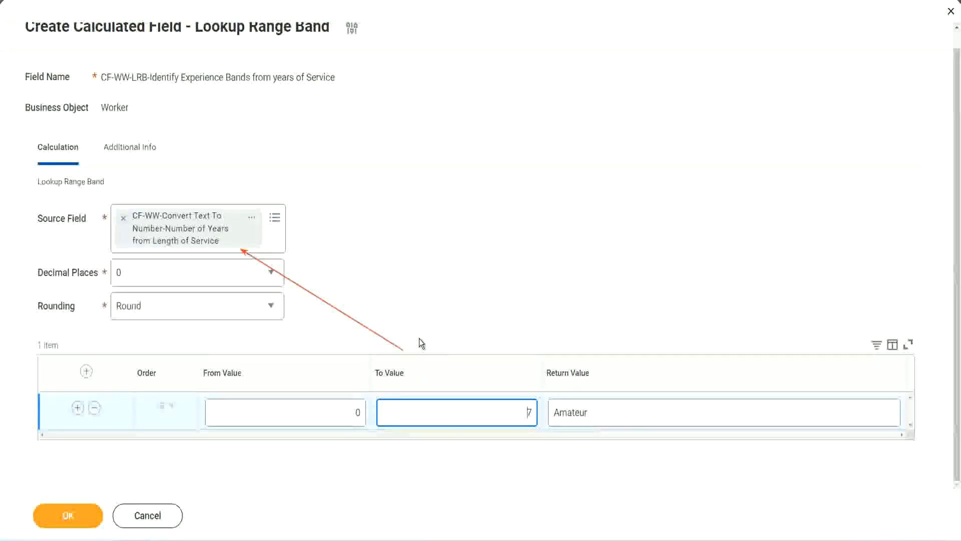
Step: Add a second range row covering 8 to 15 with the Return Value "Experienced"
{"action": "left_click", "coordinate": [78, 408]}
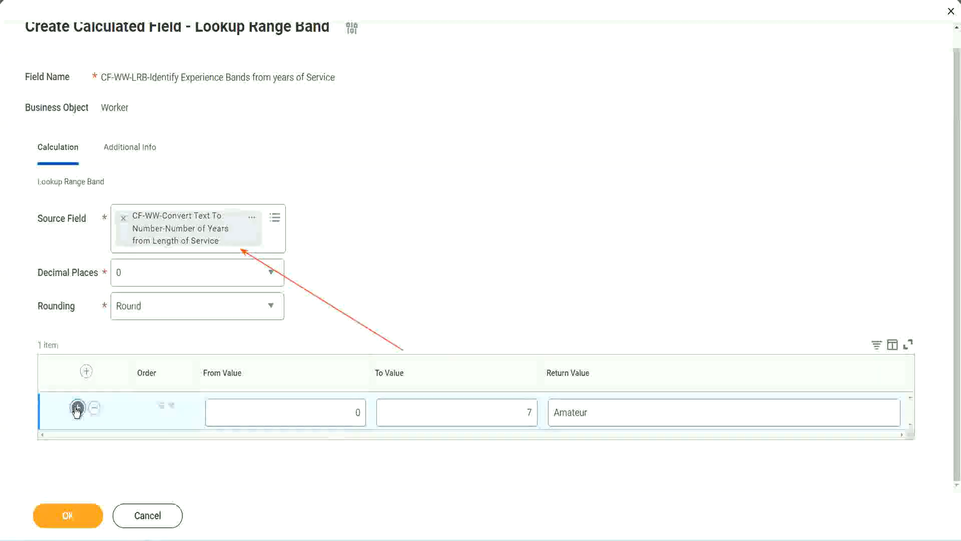
{"action": "double_click", "coordinate": [359, 449]}
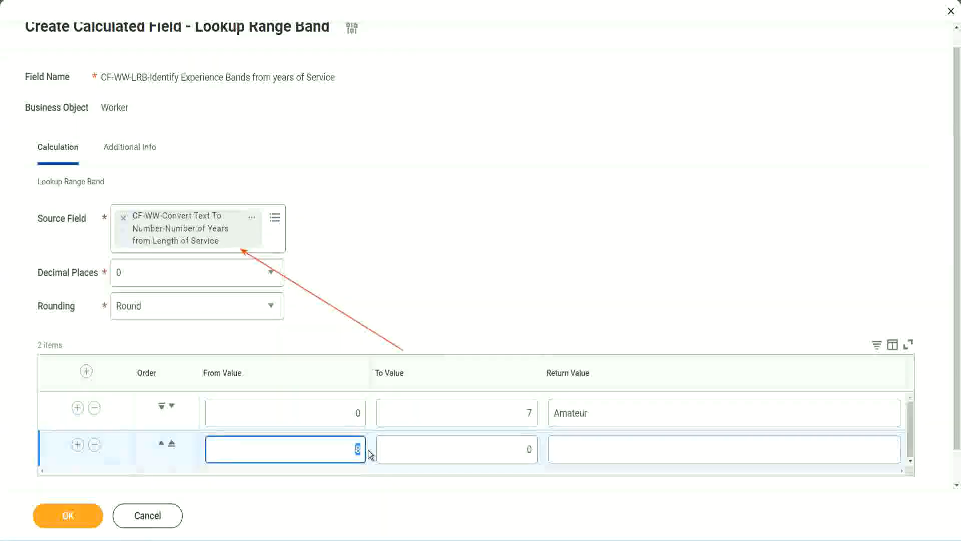
{"action": "left_click", "coordinate": [523, 416]}
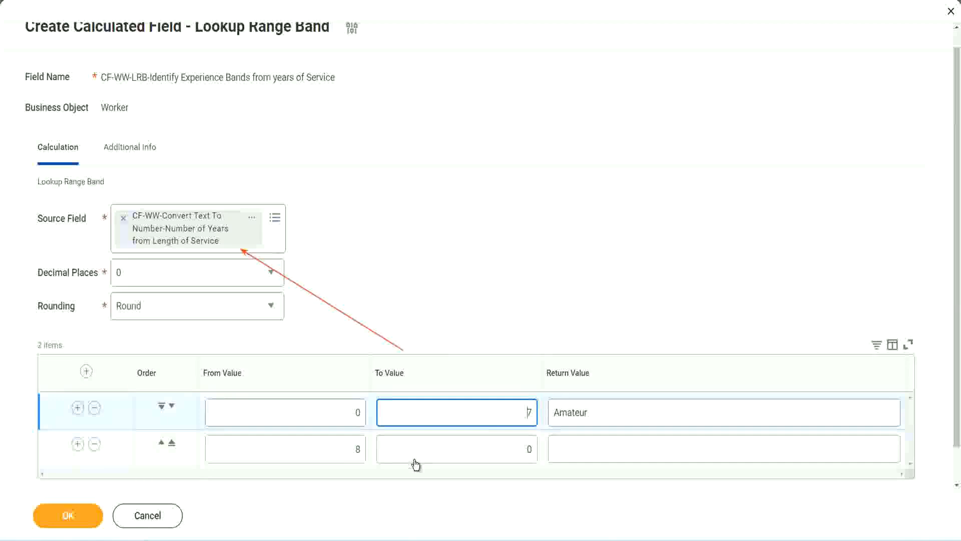
{"action": "double_click", "coordinate": [342, 453]}
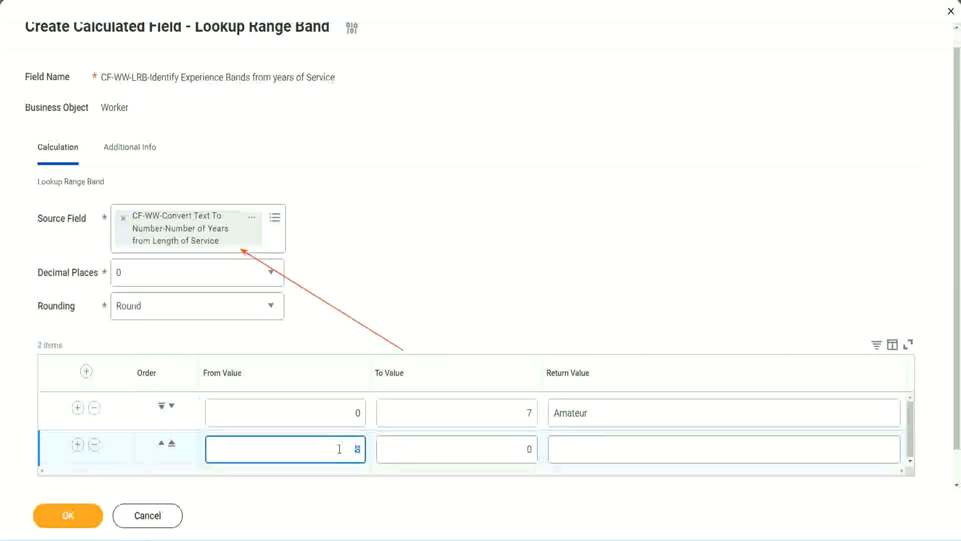
{"action": "left_click", "coordinate": [521, 450]}
{"action": "key", "text": "BackSpace"}
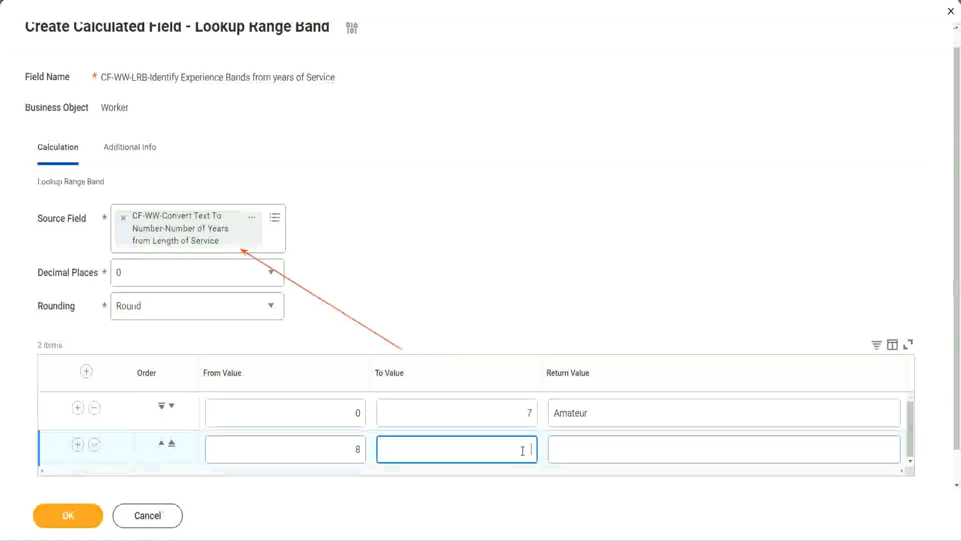
{"action": "type", "text": "15"}
{"action": "left_click", "coordinate": [592, 446]}
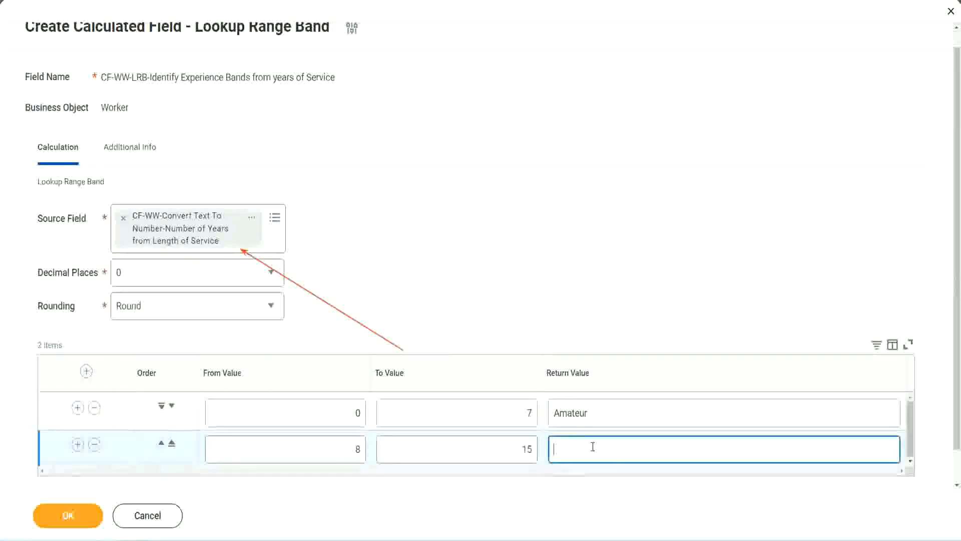
{"action": "type", "text": "Experienced"}
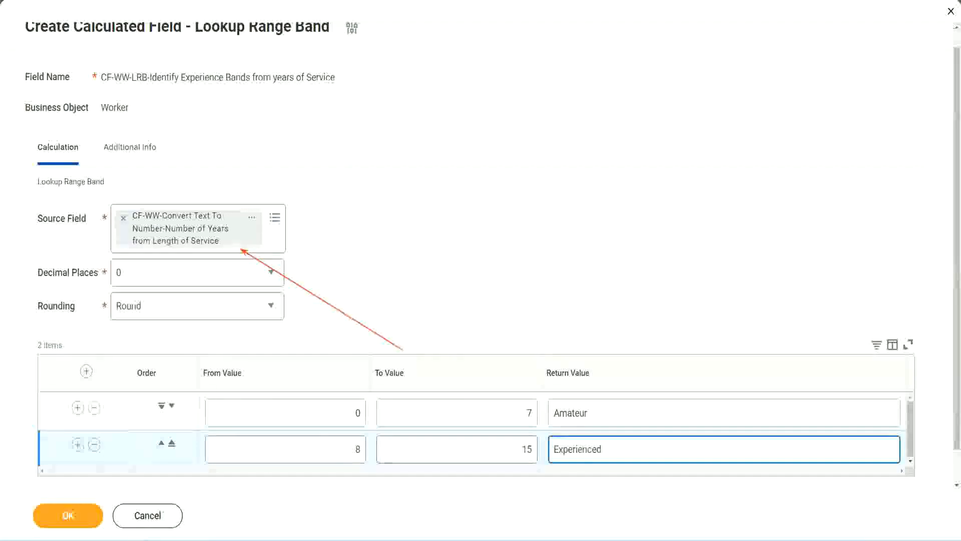
Step: Add a third range row covering 16 to 30 with the Return Value "Senior"
{"action": "left_click", "coordinate": [77, 445]}
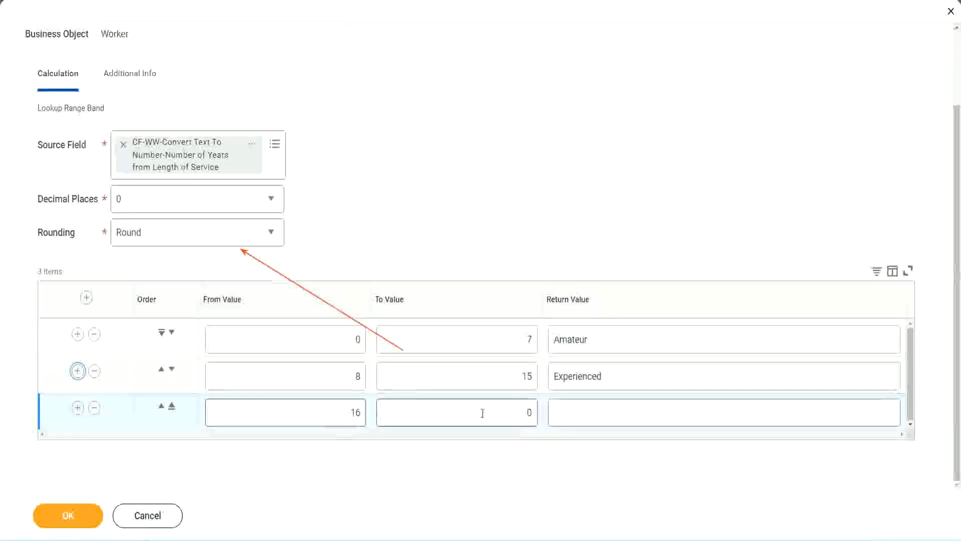
{"action": "left_click", "coordinate": [511, 411]}
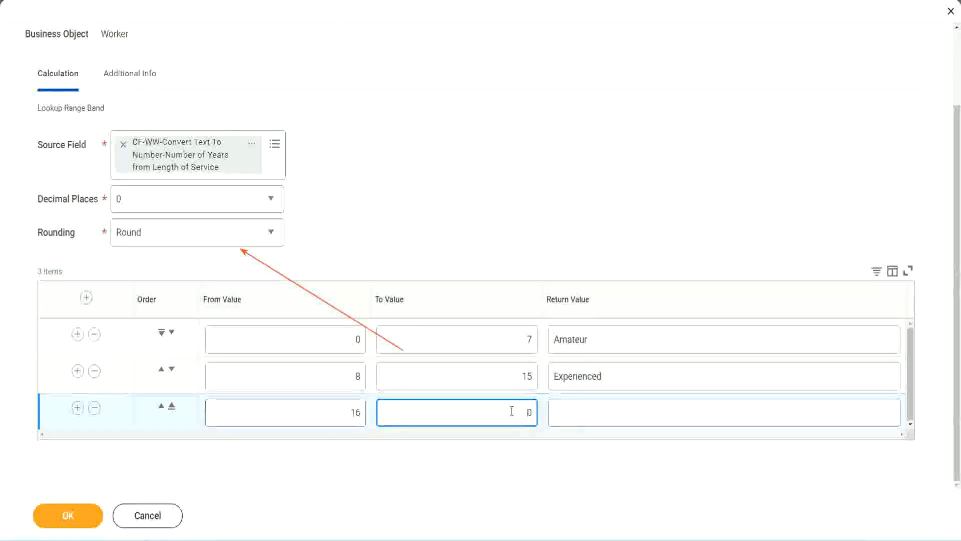
{"action": "type", "text": "3"}
{"action": "key", "text": "Tab"}
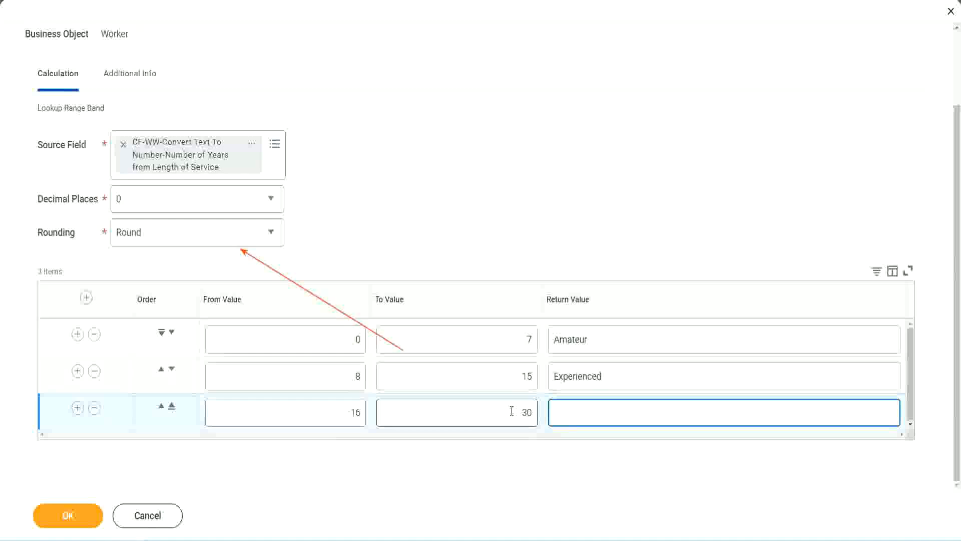
{"action": "type", "text": "L"}
{"action": "type", "text": "Senior"}
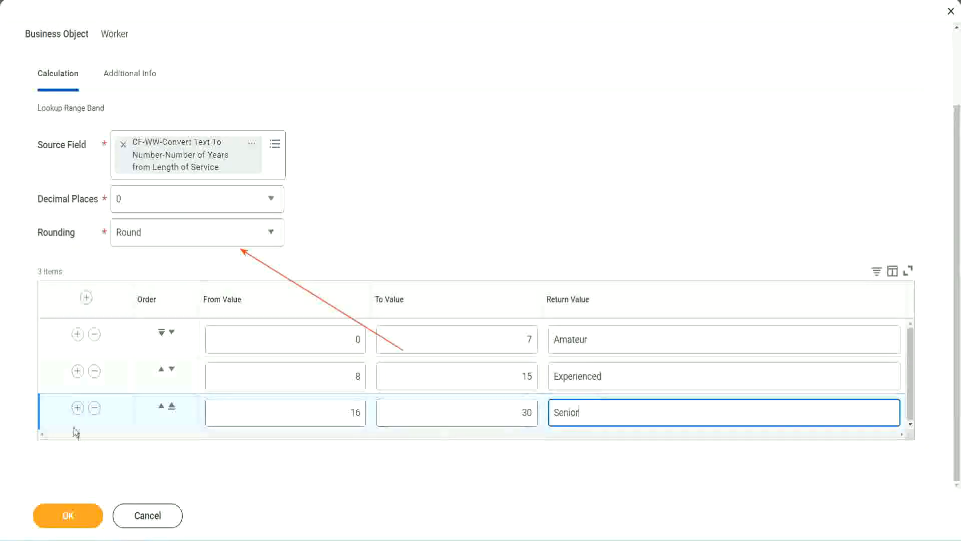
Step: Add a fourth range row covering 31 to 1000 with the Return Value "Legend"
{"action": "left_click", "coordinate": [77, 407]}
{"action": "scroll", "coordinate": [181, 386], "scroll_direction": "down", "scroll_amount": 1}
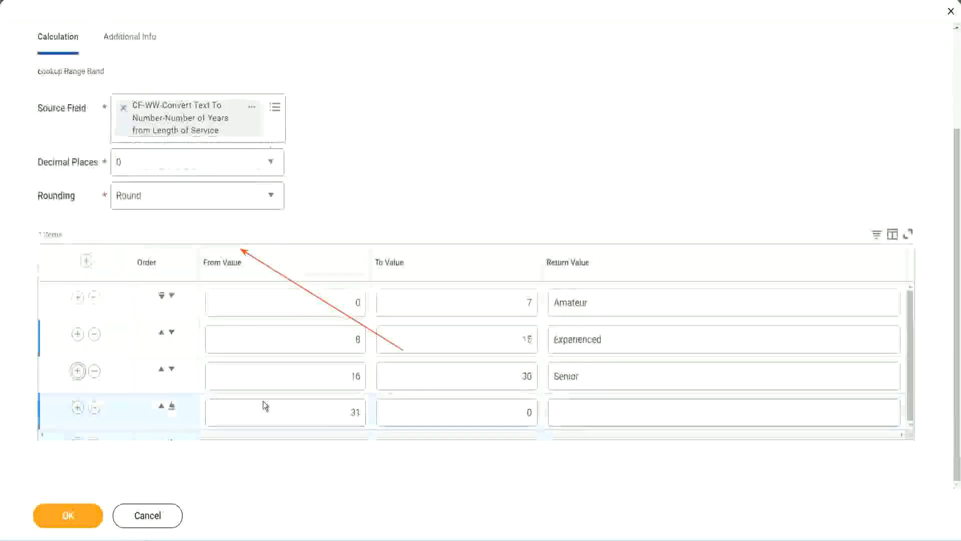
{"action": "left_click", "coordinate": [361, 410]}
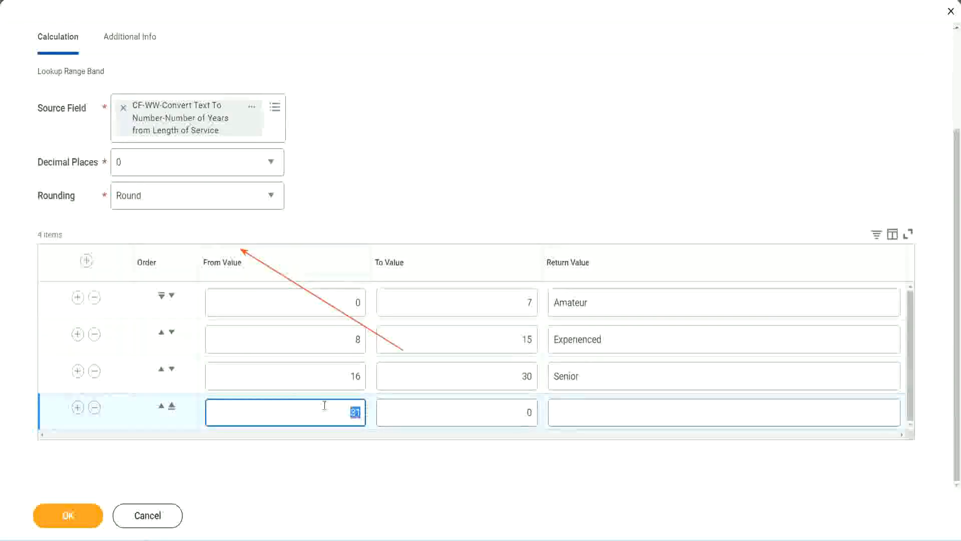
{"action": "left_click", "coordinate": [517, 413]}
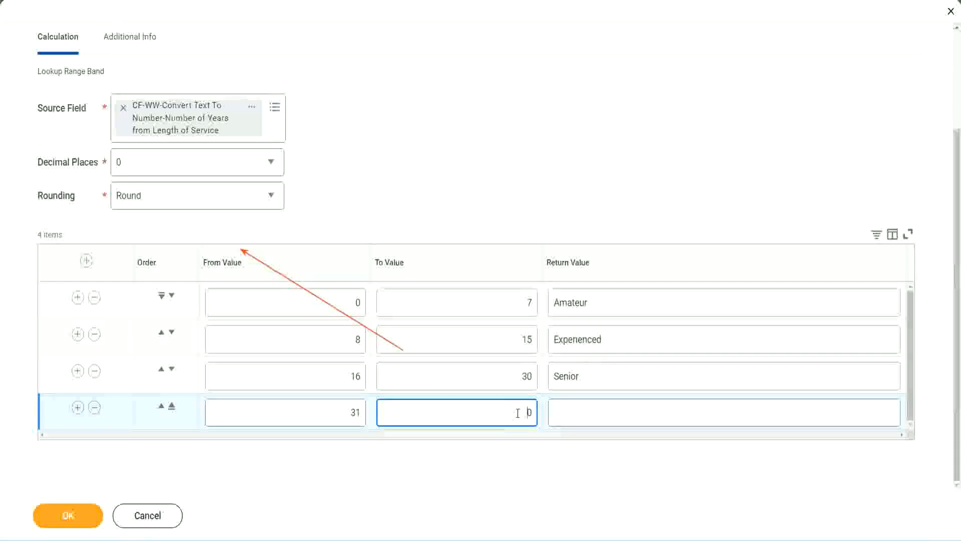
{"action": "type", "text": "1000"}
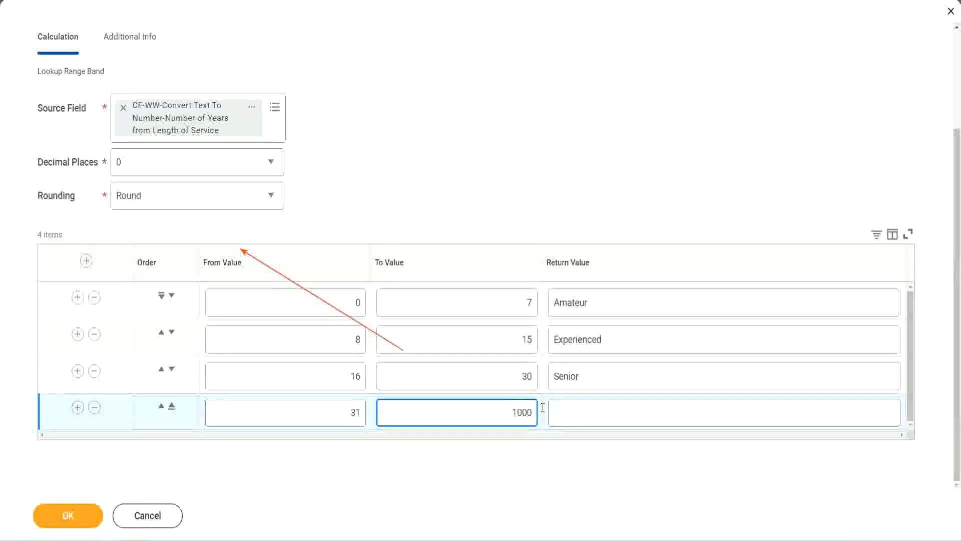
{"action": "left_click_drag", "start_coordinate": [536, 408], "coordinate": [511, 414]}
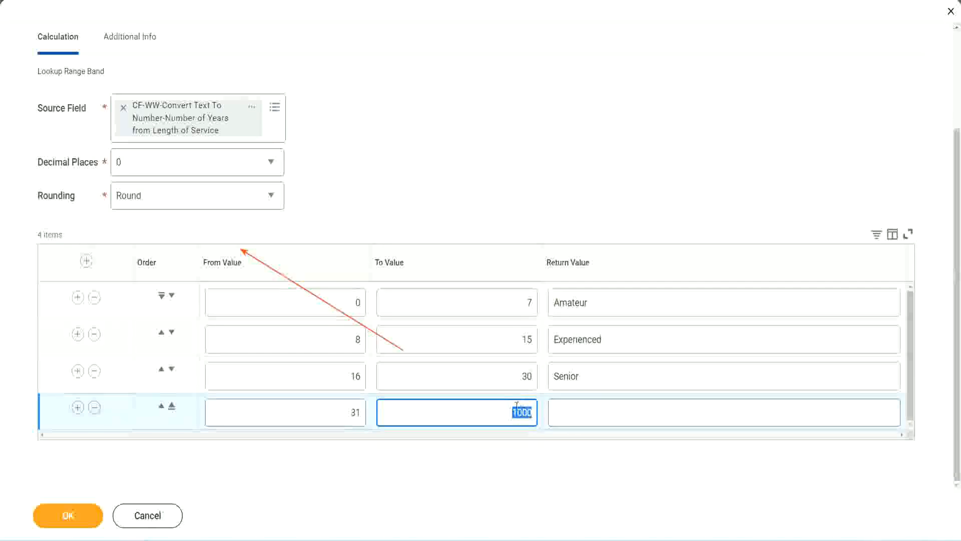
{"action": "left_click_drag", "start_coordinate": [505, 408], "coordinate": [539, 411]}
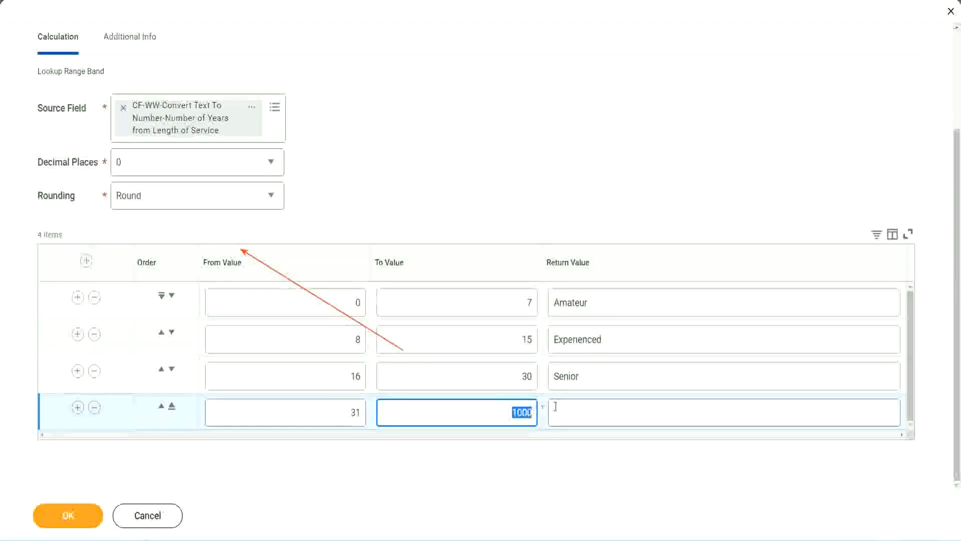
{"action": "left_click", "coordinate": [600, 412]}
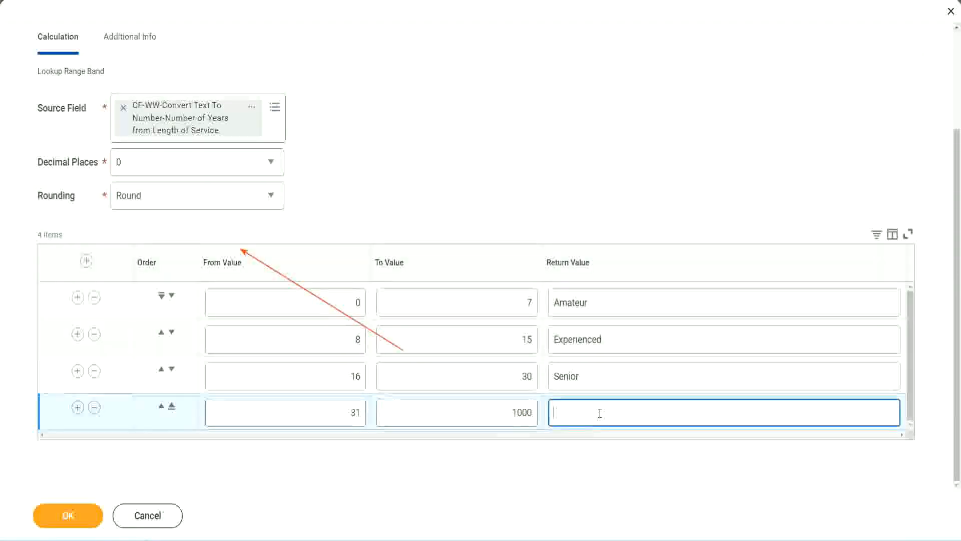
{"action": "type", "text": "Legend"}
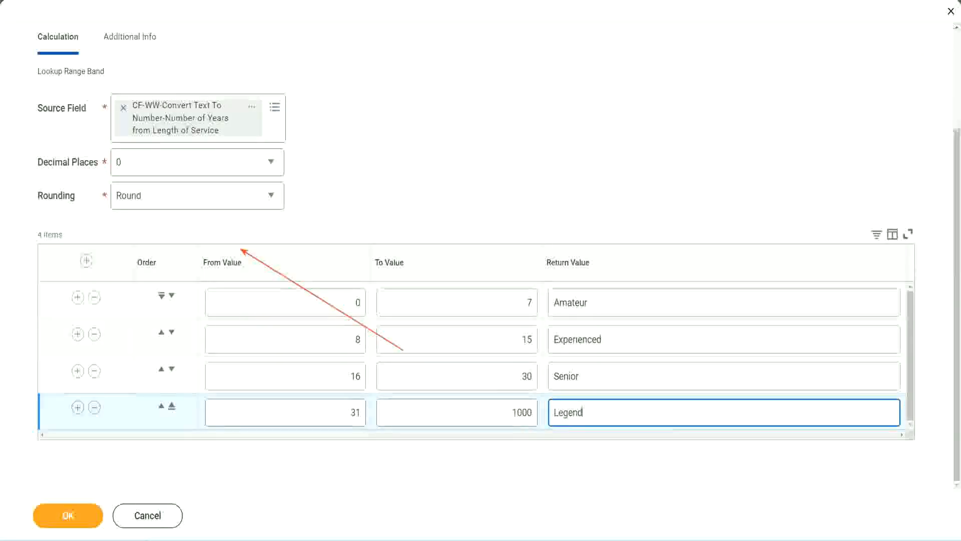
{"action": "left_click", "coordinate": [447, 165]}
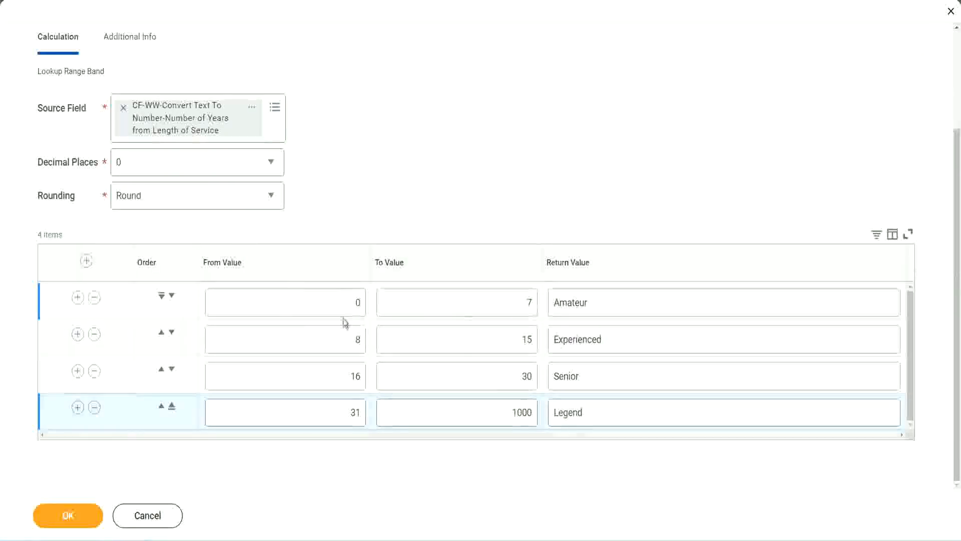
Step: Review the return values and the From and To values of the four experience bands in the lookup table
{"action": "double_click", "coordinate": [625, 300]}
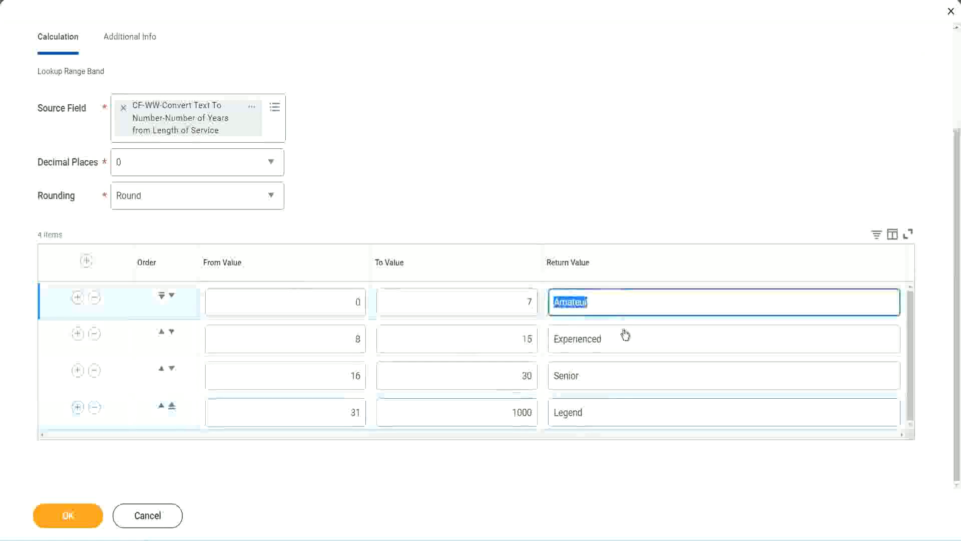
{"action": "double_click", "coordinate": [621, 341]}
{"action": "double_click", "coordinate": [608, 383]}
{"action": "double_click", "coordinate": [606, 411]}
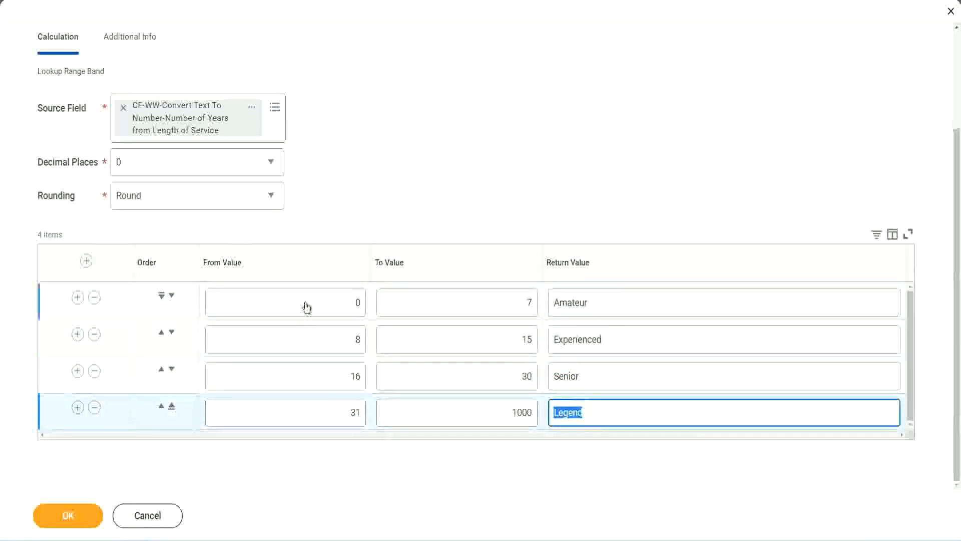
{"action": "double_click", "coordinate": [353, 303]}
{"action": "left_click", "coordinate": [493, 296]}
{"action": "left_click", "coordinate": [628, 306]}
{"action": "left_click", "coordinate": [625, 340]}
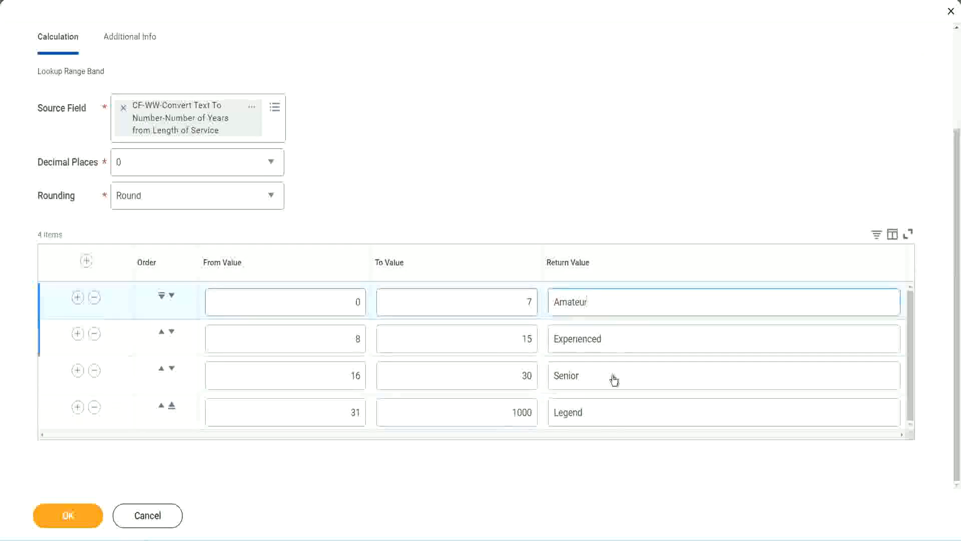
{"action": "left_click", "coordinate": [613, 379]}
{"action": "left_click", "coordinate": [605, 408]}
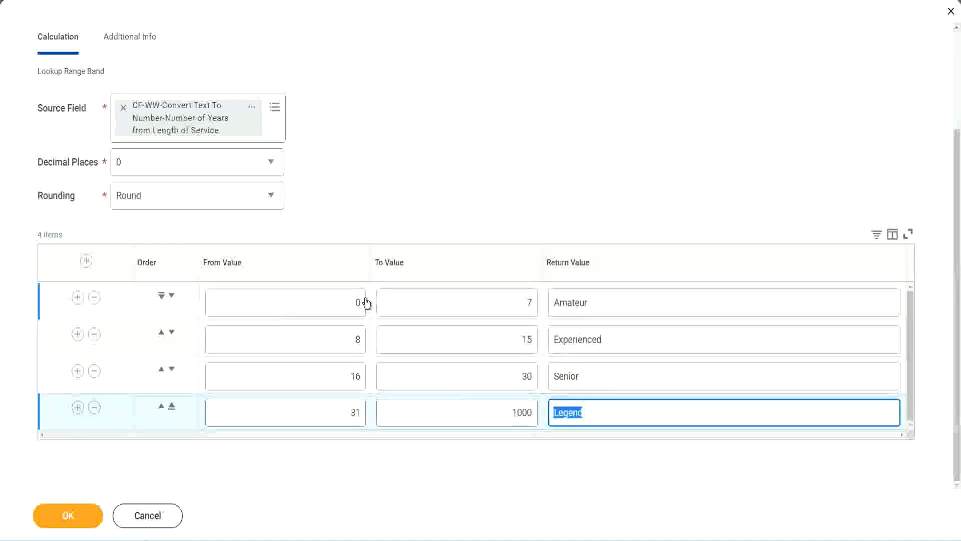
{"action": "left_click", "coordinate": [443, 216]}
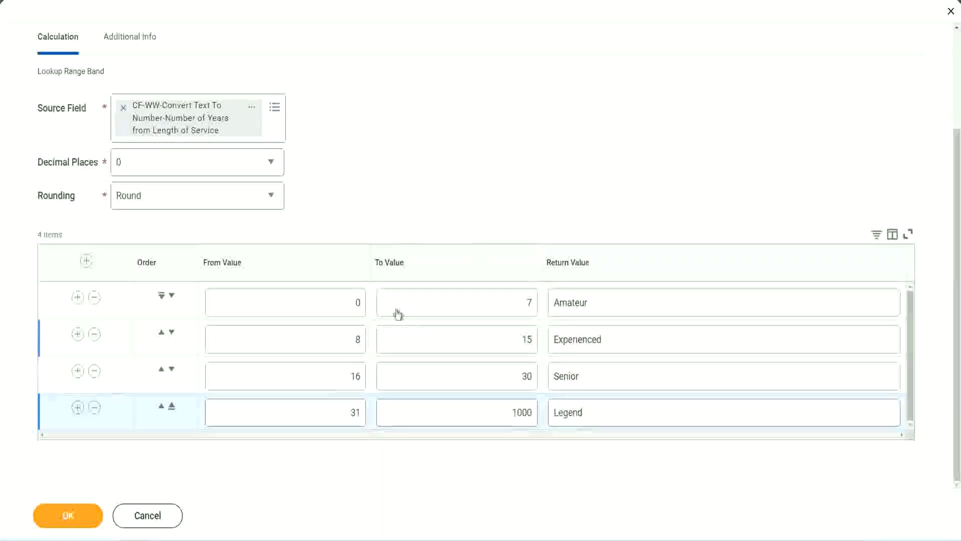
Step: Save the calculated field and copy its name from the save confirmation
{"action": "left_click", "coordinate": [66, 514]}
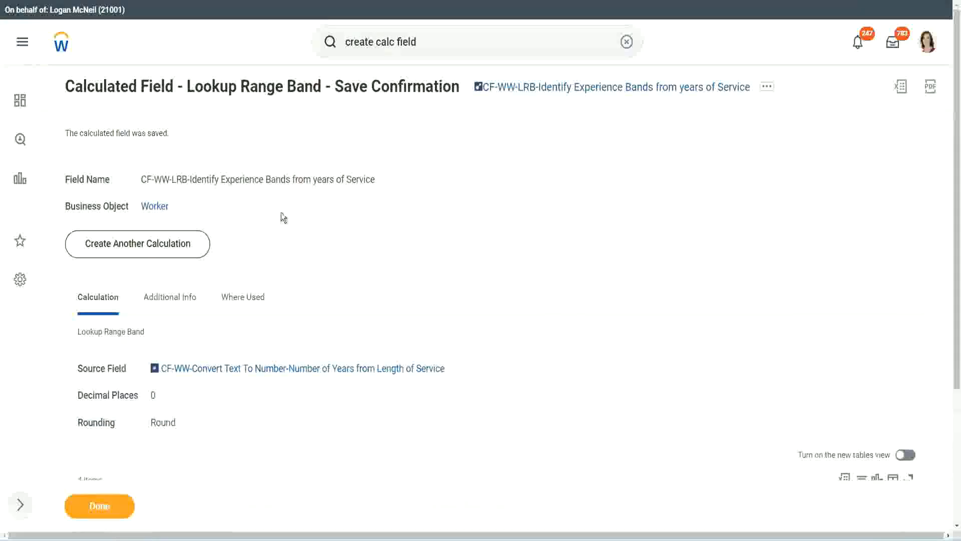
{"action": "right_click", "coordinate": [557, 91]}
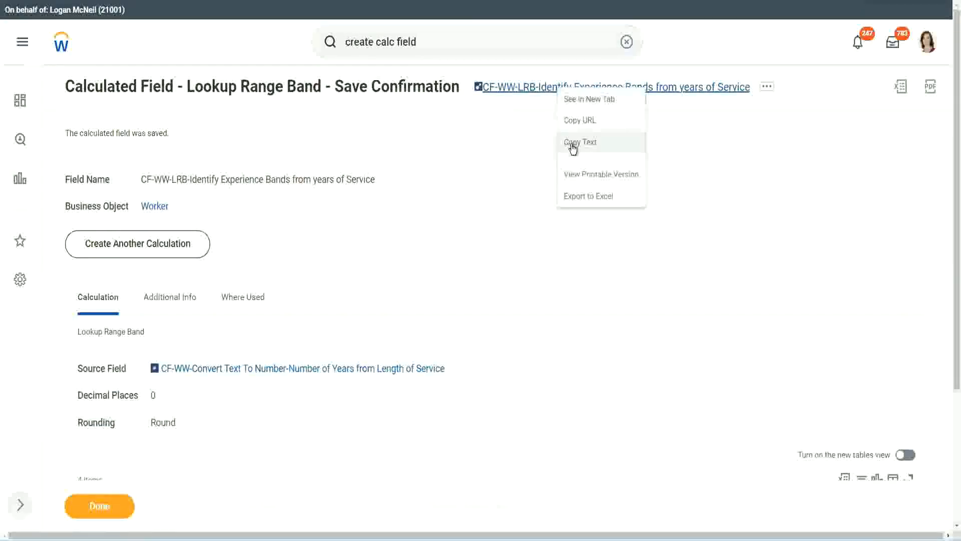
{"action": "left_click", "coordinate": [567, 145]}
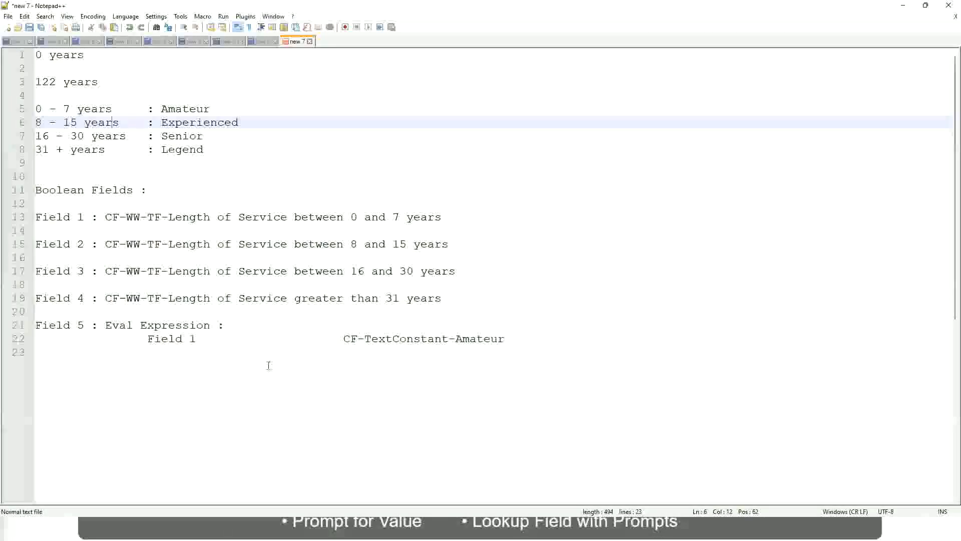
Step: In the Notepad++ notes, add blank lines after the Eval Expression section and enter "10,000 USD" on a new line
{"action": "left_click", "coordinate": [269, 365]}
{"action": "key", "text": "Return"}
{"action": "key", "text": "Return"}
{"action": "key", "text": "Return"}
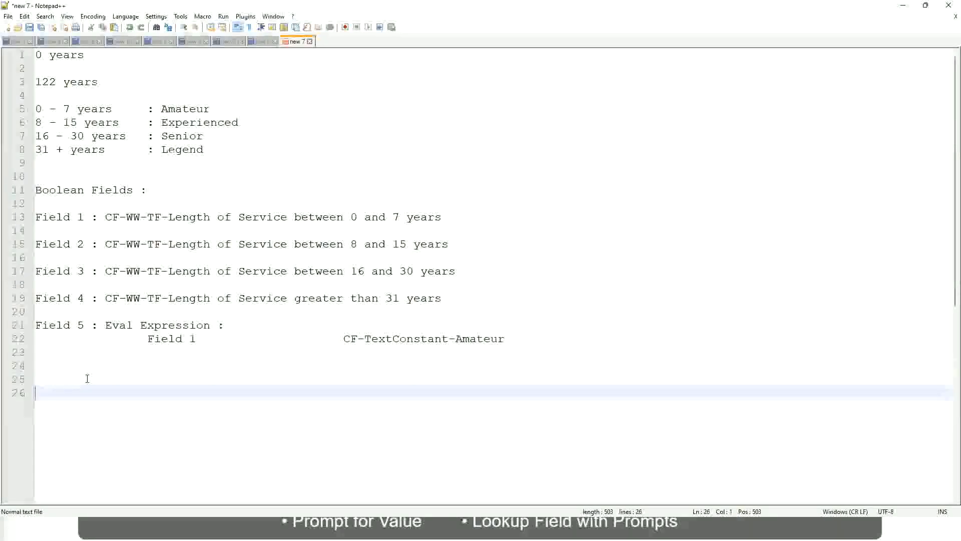
{"action": "type", "text": "10,000 USD"}
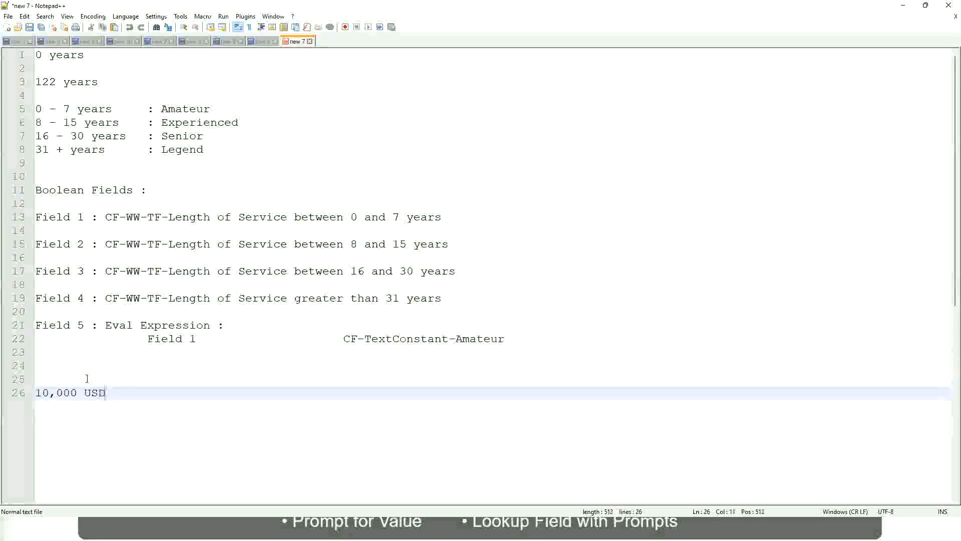
Step: Add "1,000,000" on the same line as "10,000 USD", set apart by tab spacing
{"action": "key", "text": "Tab"}
{"action": "key", "text": "Tab"}
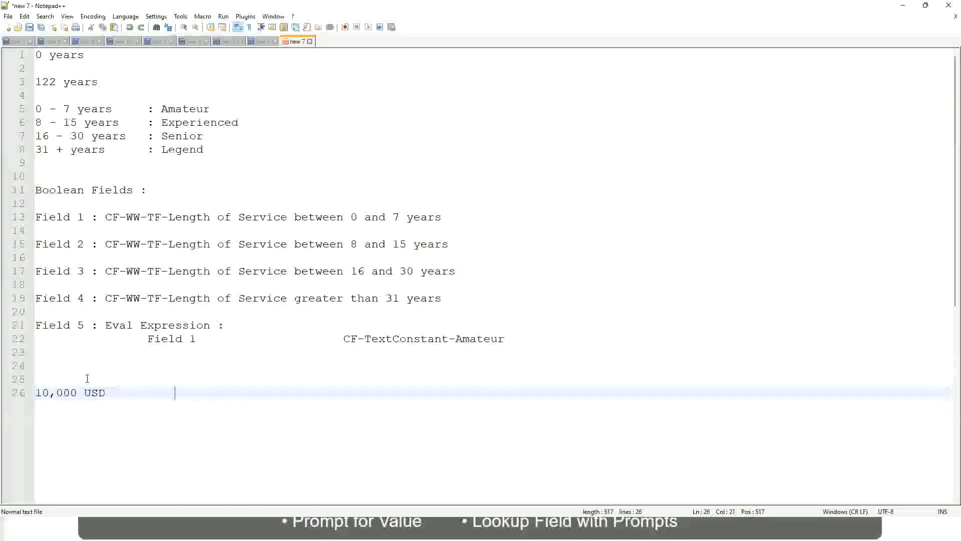
{"action": "key", "text": "Tab"}
{"action": "key", "text": "Tab"}
{"action": "type", "text": "1,000,000"}
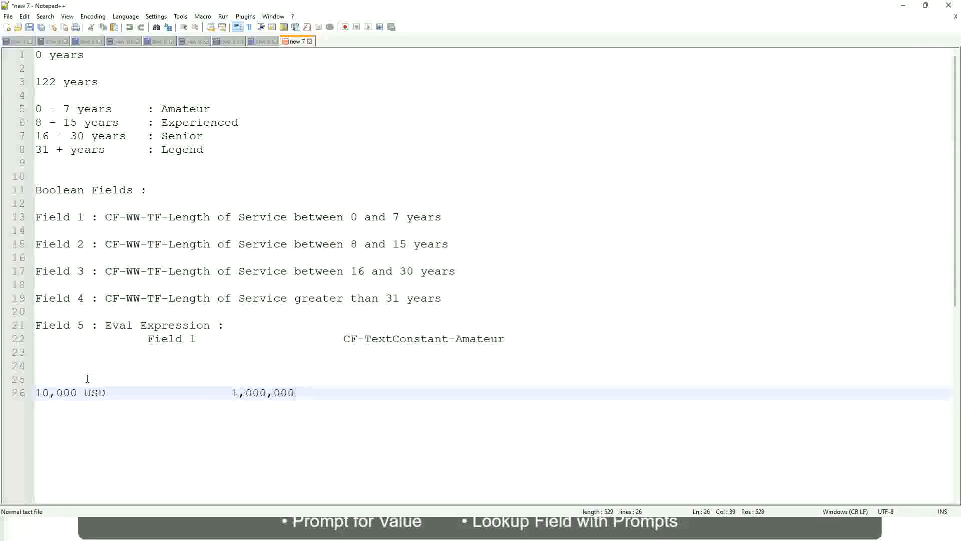
Step: Append "USD" after the 1,000,000 amount in the notes
{"action": "key", "text": "Left"}
{"action": "key", "text": "Left"}
{"action": "key", "text": "Left"}
{"action": "key", "text": "Left"}
{"action": "key", "text": "Left"}
{"action": "key", "text": "Left"}
{"action": "key", "text": "Left"}
{"action": "key", "text": "Left"}
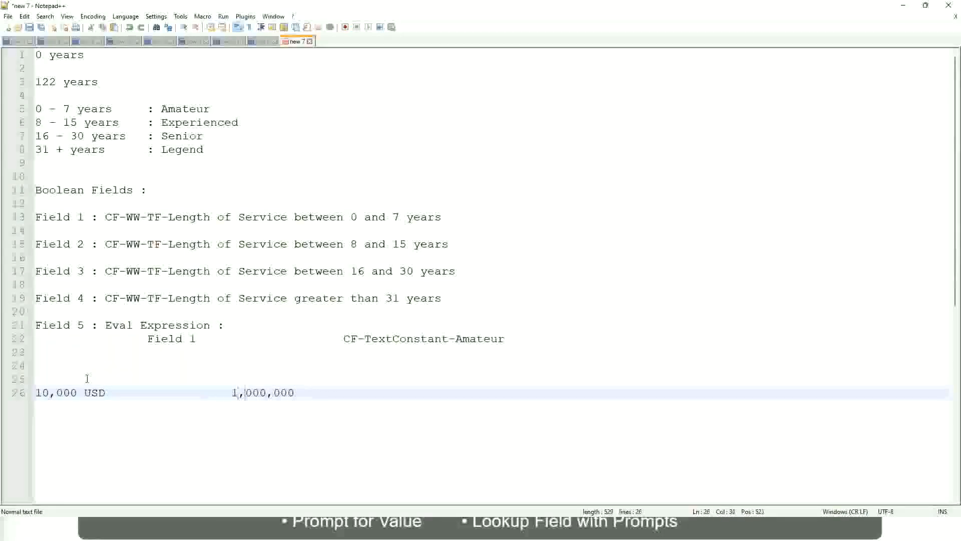
{"action": "key", "text": "Right"}
{"action": "key", "text": "Right"}
{"action": "key", "text": "Right"}
{"action": "key", "text": "Right"}
{"action": "key", "text": "Right"}
{"action": "key", "text": "Right"}
{"action": "key", "text": "End"}
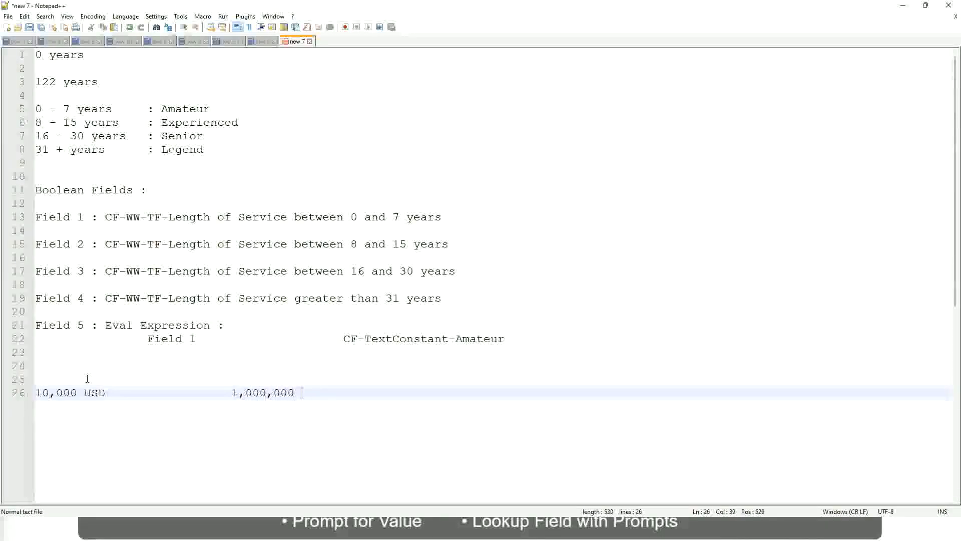
{"action": "type", "text": "USD"}
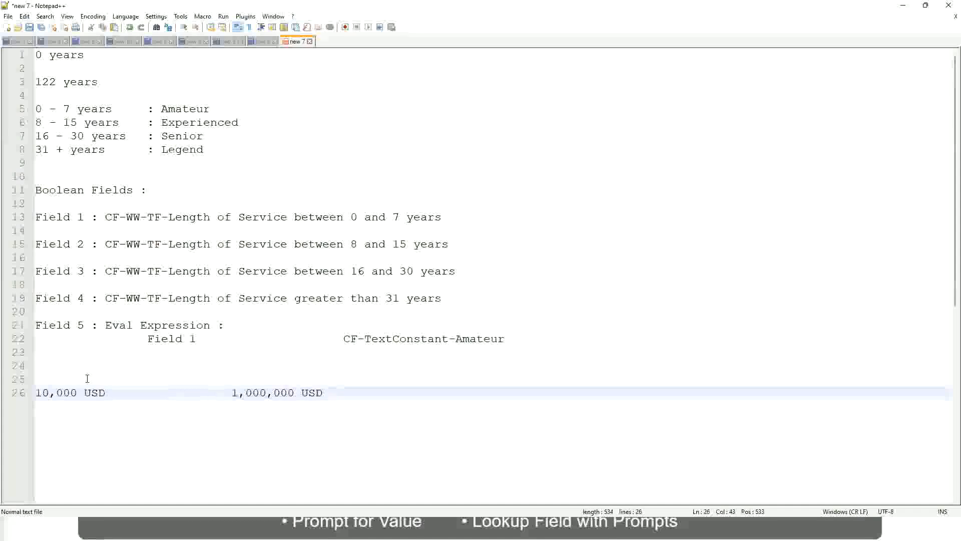
Step: Below the two USD amounts, leave a blank line and enter the band "10 - 50,000" with a tab-spaced label ": Low"
{"action": "key", "text": "Return"}
{"action": "key", "text": "Return"}
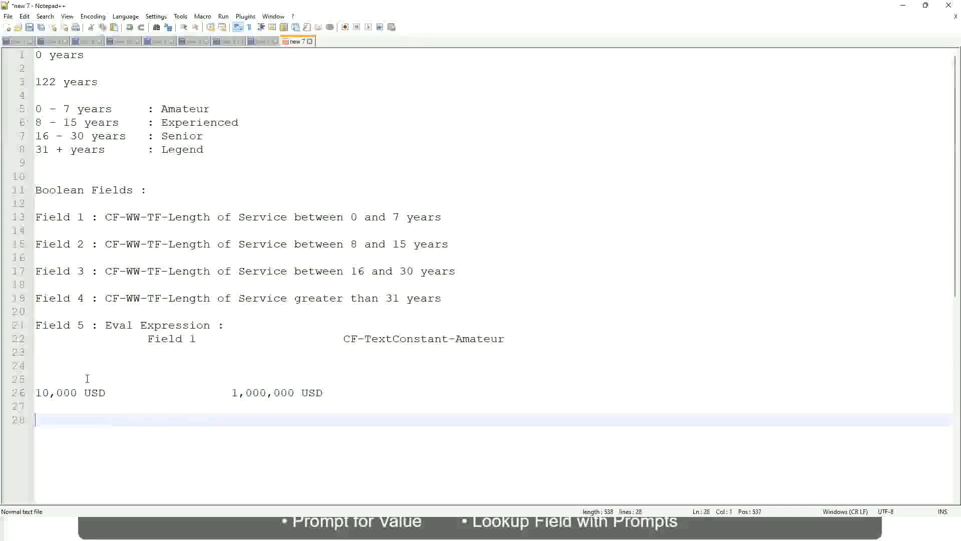
{"action": "type", "text": "10 - 50,000"}
{"action": "key", "text": "Tab"}
{"action": "key", "text": "Tab"}
{"action": "key", "text": "Tab"}
{"action": "key", "text": "Tab"}
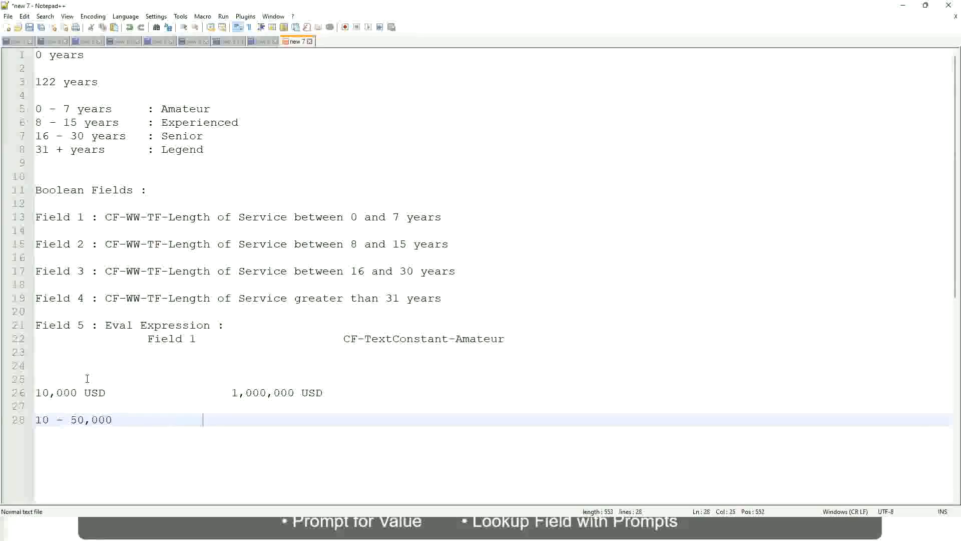
{"action": "type", "text": ": Low"}
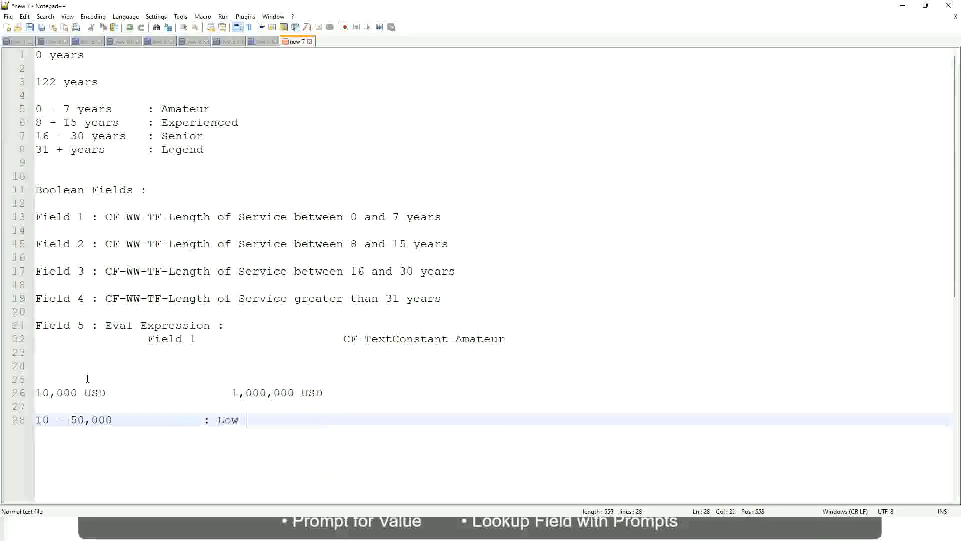
Step: Directly under the Low band, enter "50,001 - 150,000" with the aligned label ": Medium"
{"action": "key", "text": "Return"}
{"action": "key", "text": "Return"}
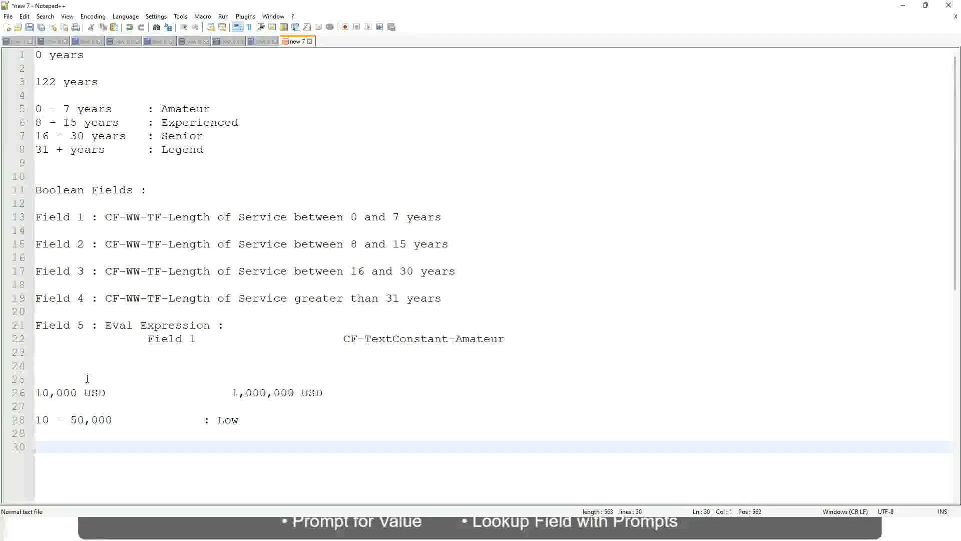
{"action": "key", "text": "Up"}
{"action": "type", "text": "5"}
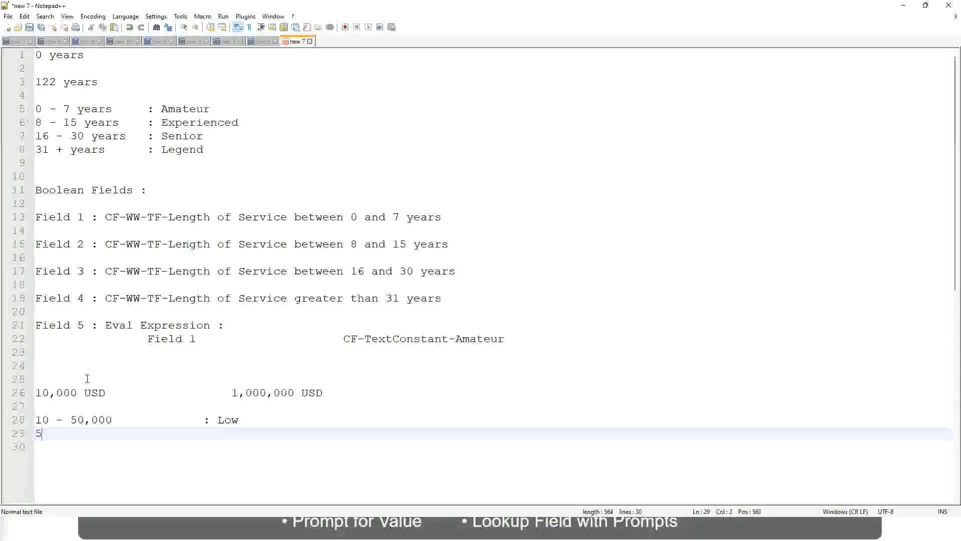
{"action": "type", "text": "0,001 "}
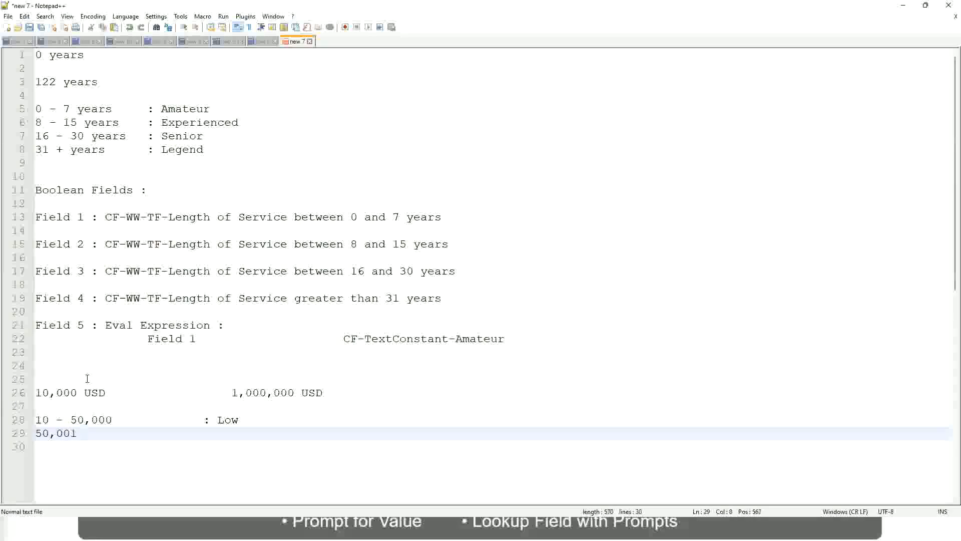
{"action": "type", "text": "- 150,000"}
{"action": "key", "text": "Tab"}
{"action": "key", "text": "Tab"}
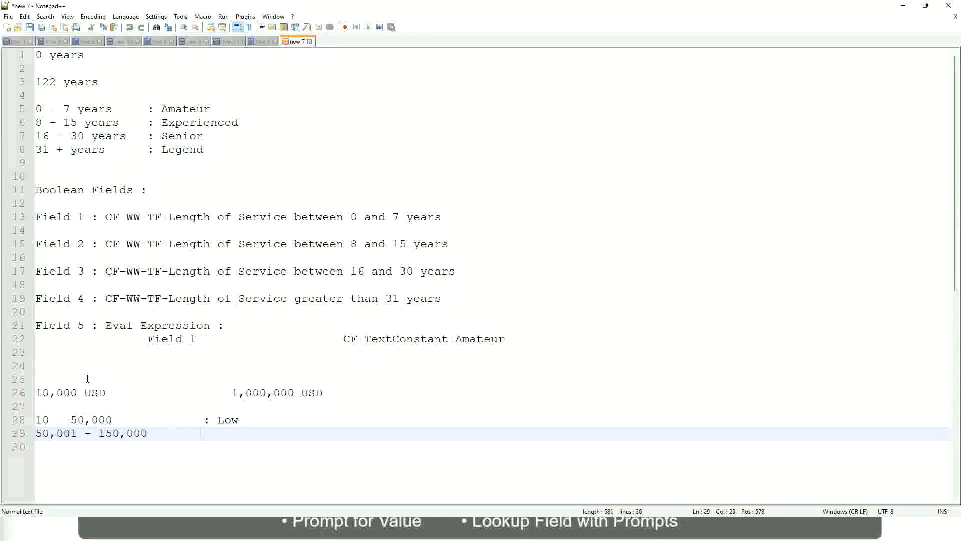
{"action": "type", "text": ": Medium"}
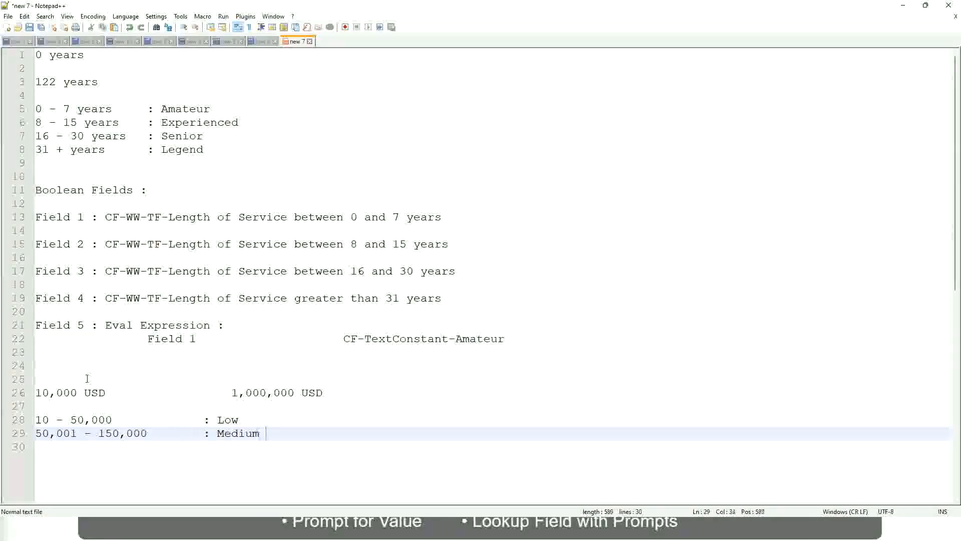
Step: Add a third band line "> 150,000" with the aligned label ": High" under the Medium band
{"action": "key", "text": "Return"}
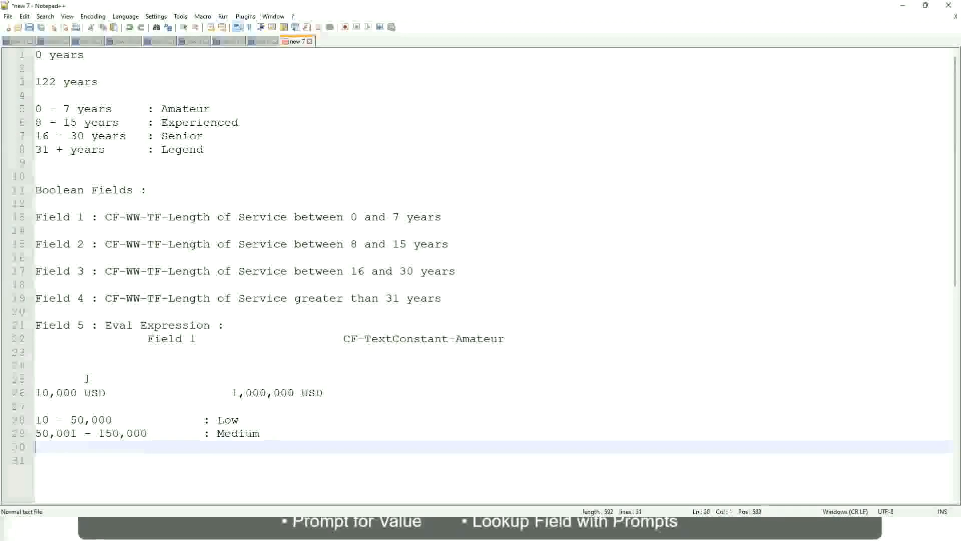
{"action": "type", "text": "> 1"}
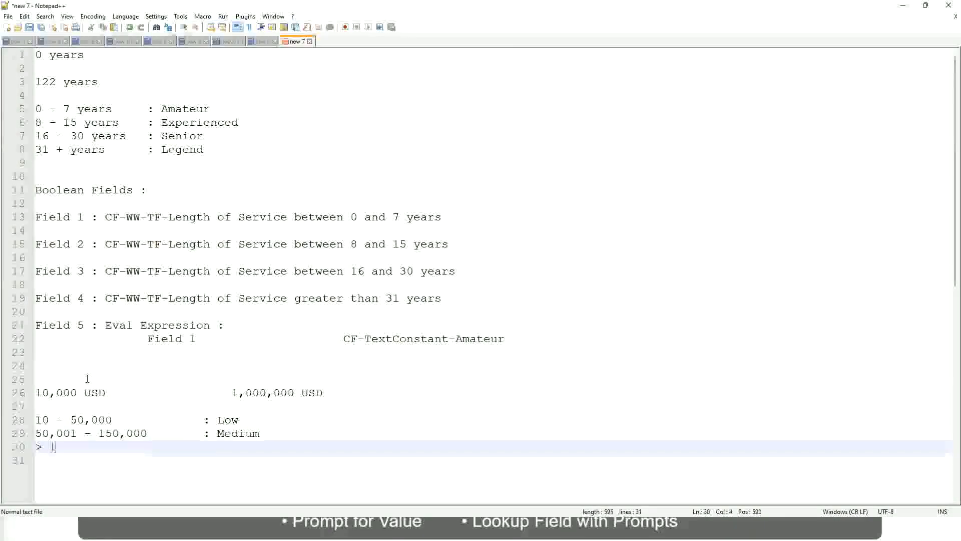
{"action": "type", "text": "50,000"}
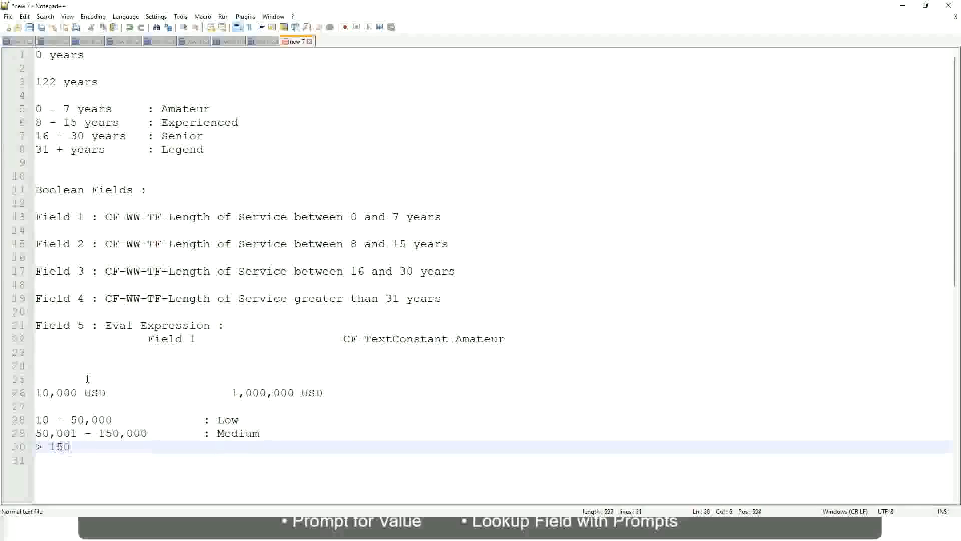
{"action": "key", "text": "Tab"}
{"action": "key", "text": "Tab"}
{"action": "key", "text": "Tab"}
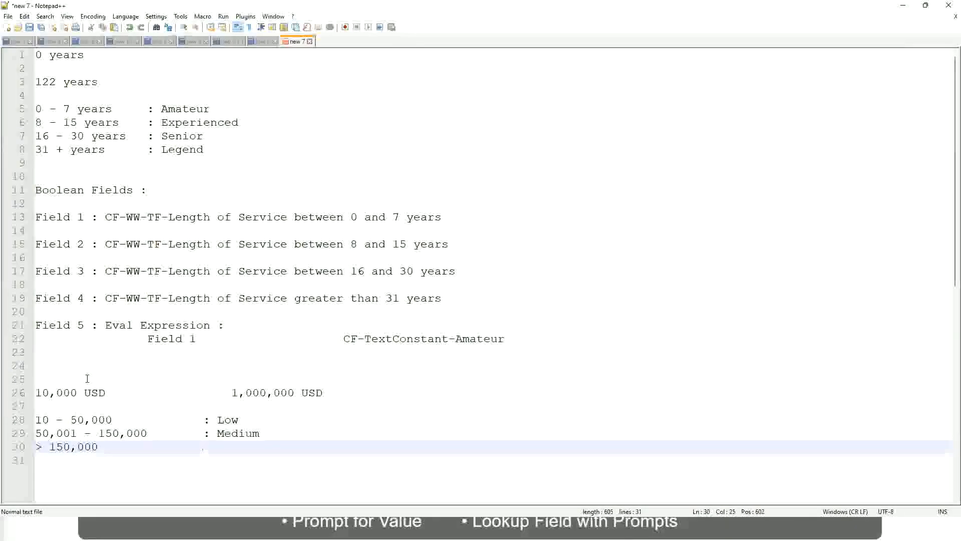
{"action": "type", "text": ": High"}
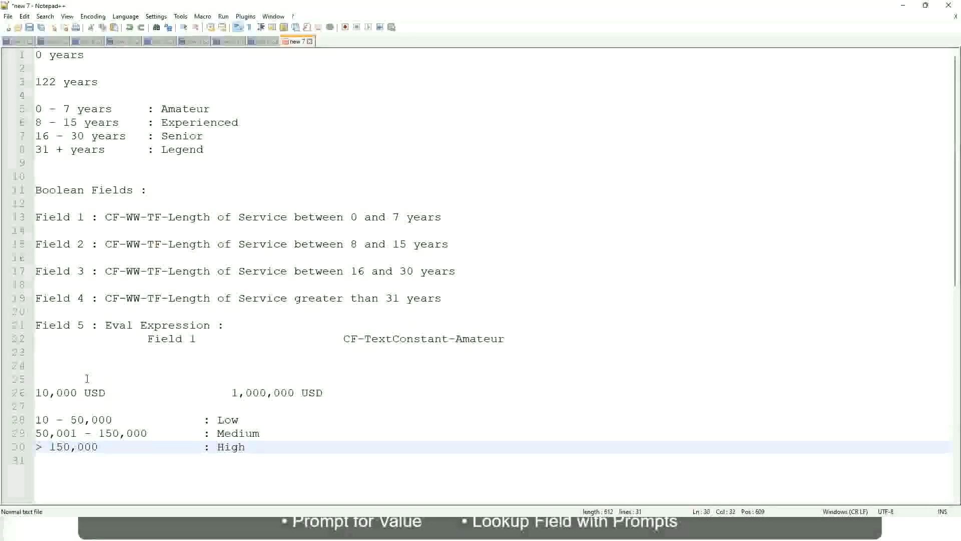
Step: Review the two USD amounts at the ends of the range and the Low, Medium and High bands beneath them
{"action": "left_click", "coordinate": [31, 392]}
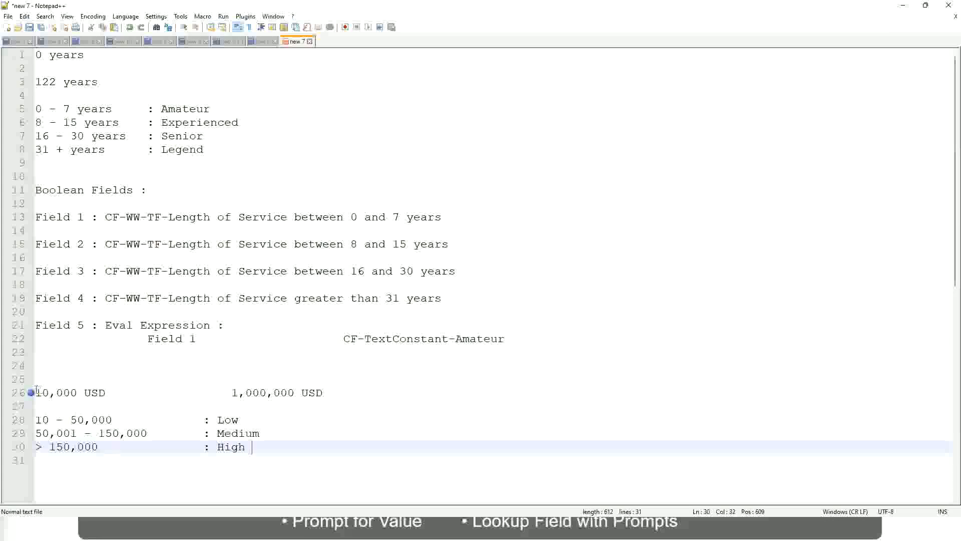
{"action": "left_click", "coordinate": [31, 392]}
{"action": "left_click", "coordinate": [42, 393]}
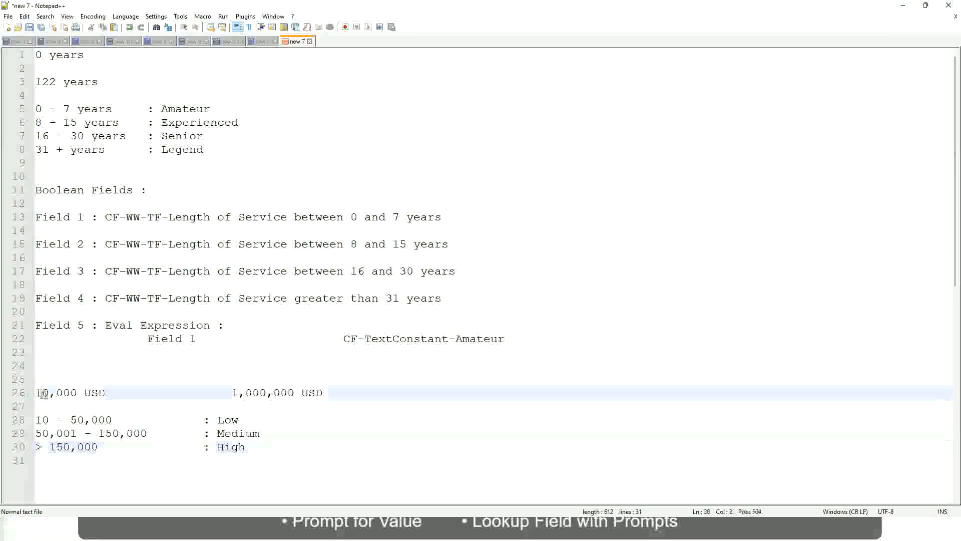
{"action": "double_click", "coordinate": [287, 393]}
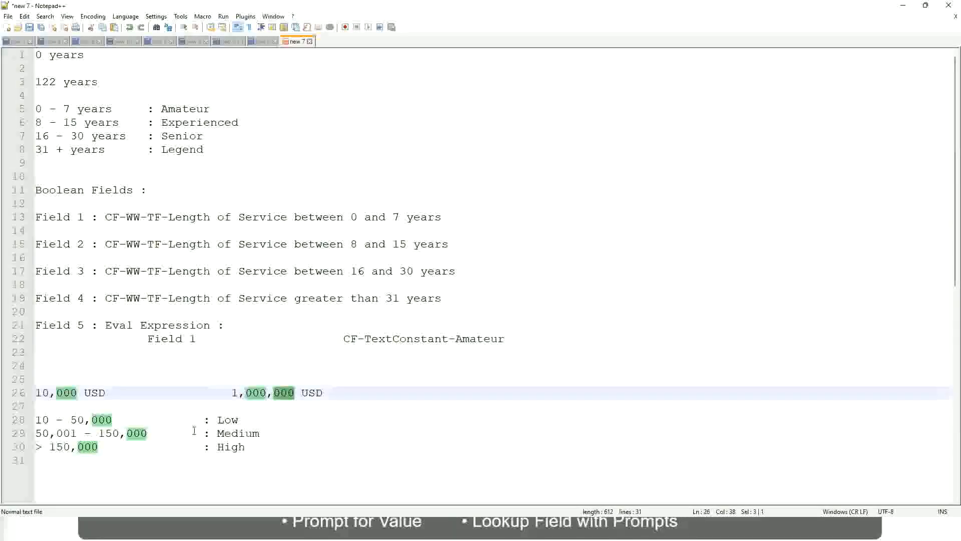
{"action": "left_click", "coordinate": [174, 432]}
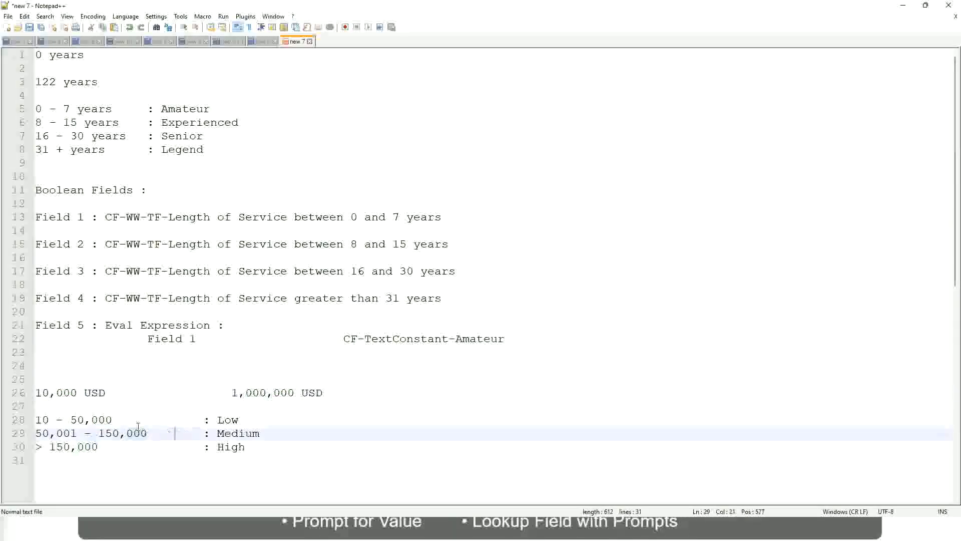
{"action": "left_click", "coordinate": [31, 393]}
{"action": "left_click", "coordinate": [296, 394]}
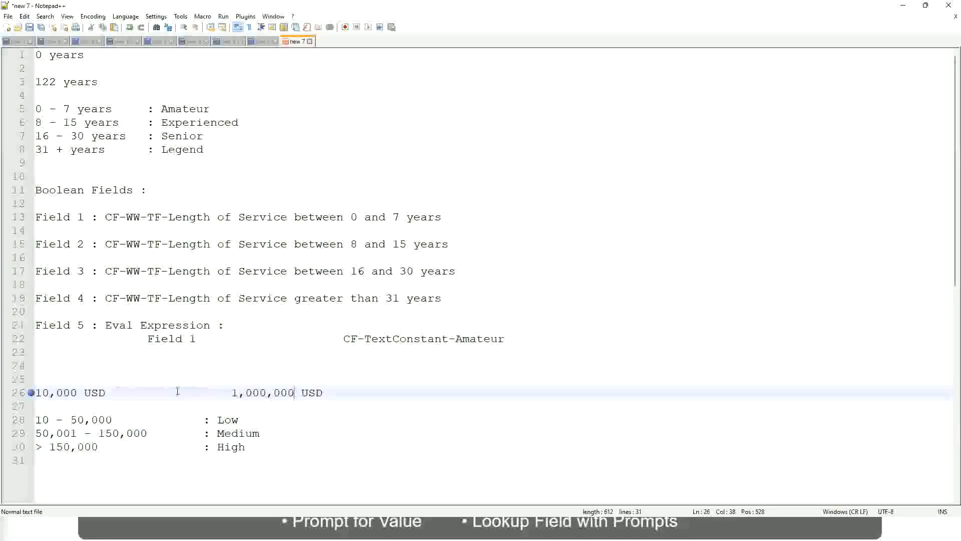
{"action": "left_click", "coordinate": [236, 420]}
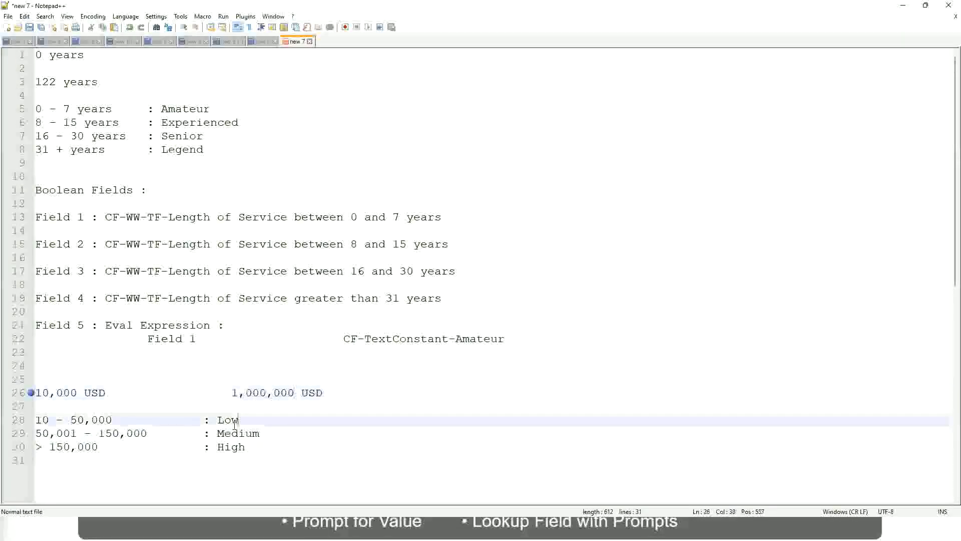
{"action": "left_click", "coordinate": [233, 423]}
{"action": "left_click", "coordinate": [231, 436]}
{"action": "left_click", "coordinate": [231, 451]}
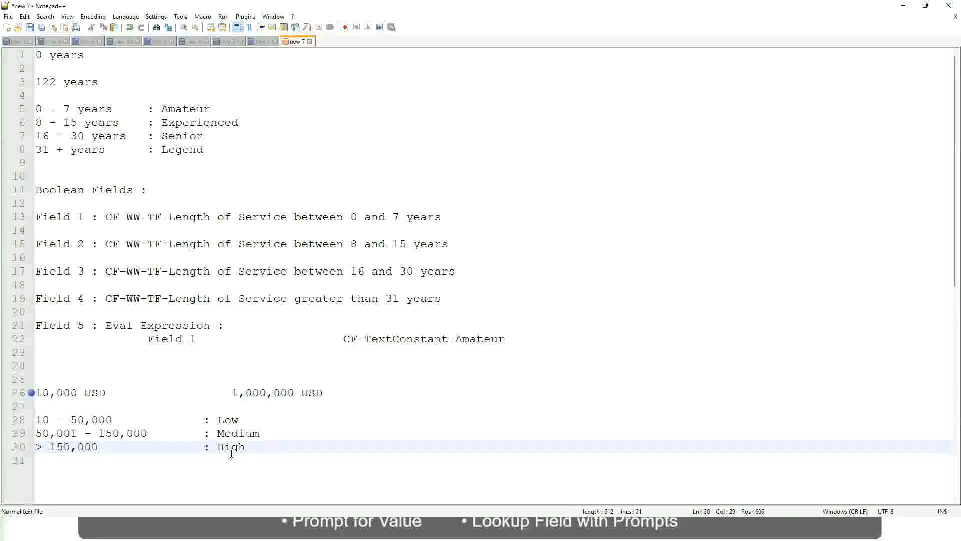
{"action": "left_click", "coordinate": [128, 405]}
{"action": "left_click", "coordinate": [236, 458]}
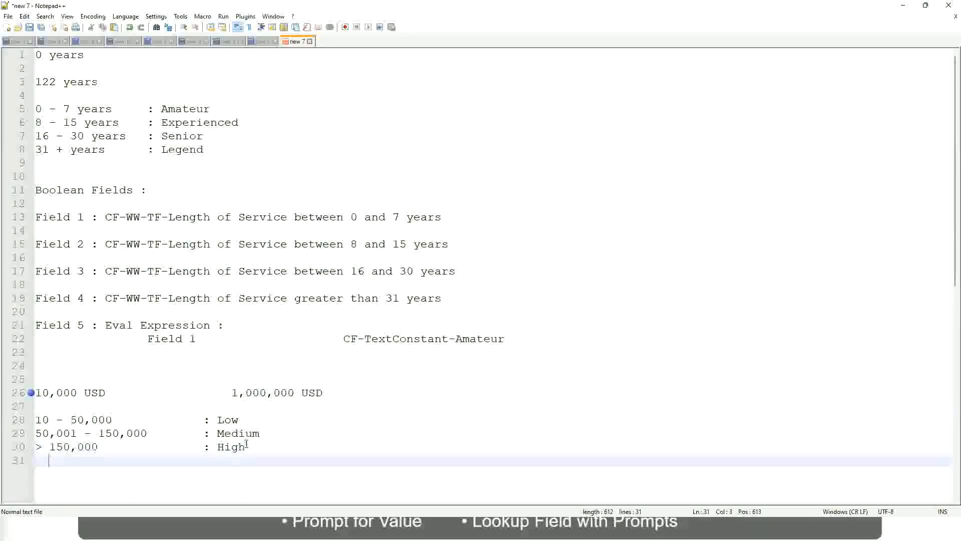
{"action": "left_click", "coordinate": [247, 446]}
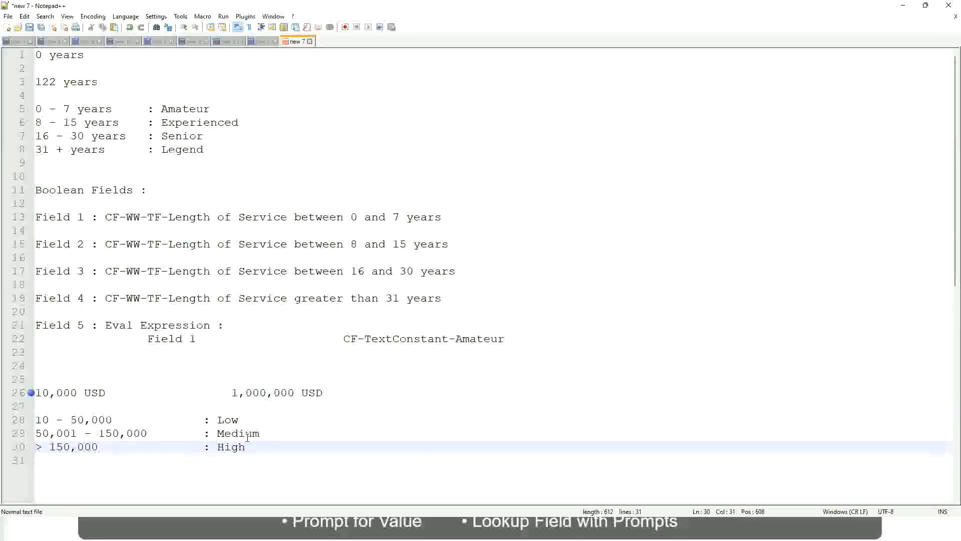